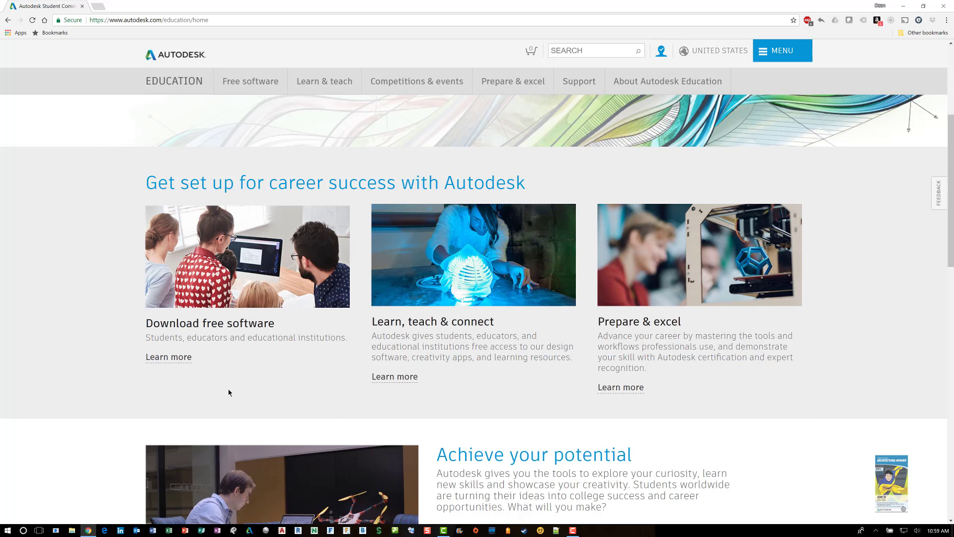
Go to the Free software page and jump to the full list of free education products.
left_click(261, 89)
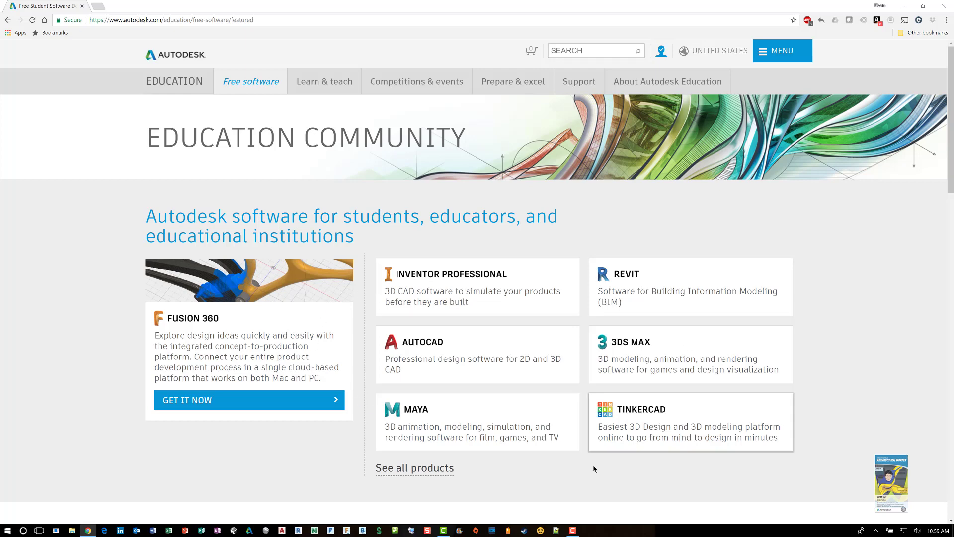
left_click(436, 476)
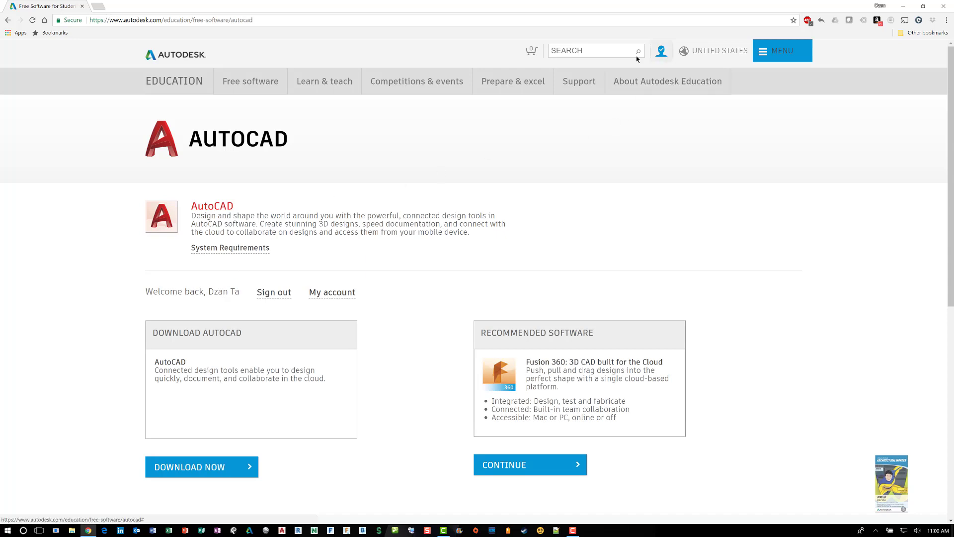
Reveal the AutoCAD download options and bring up the list of AutoCAD versions.
scroll(400, 358, "down", 2)
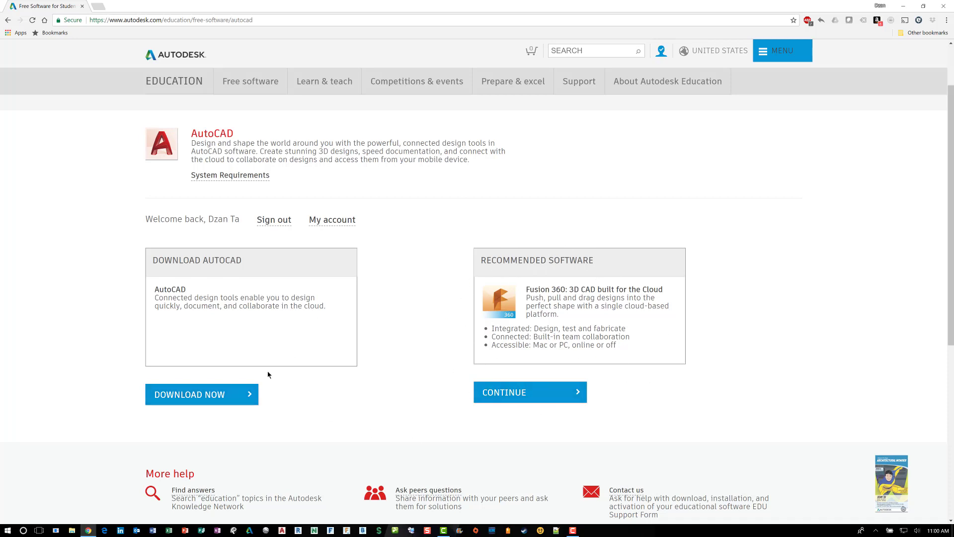
left_click(253, 402)
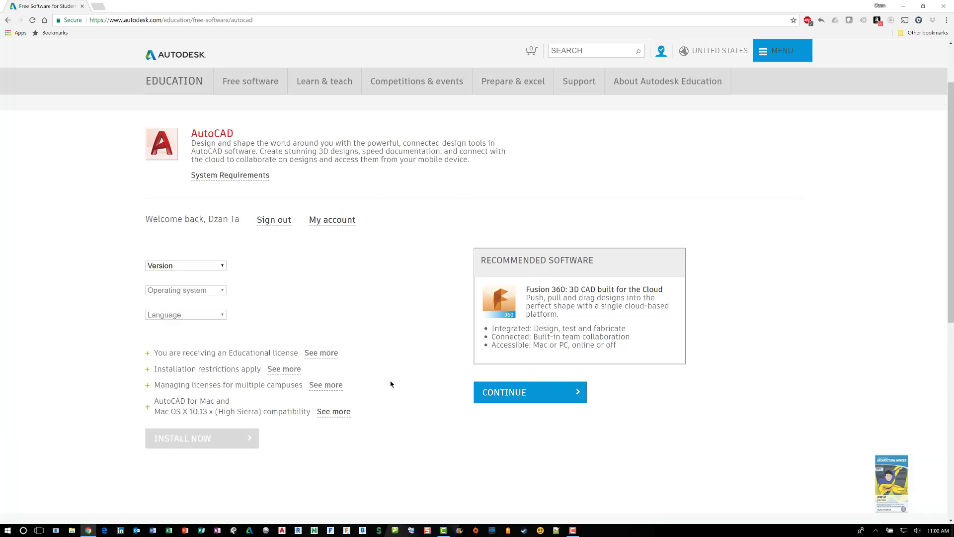
scroll(380, 347, "down", 2)
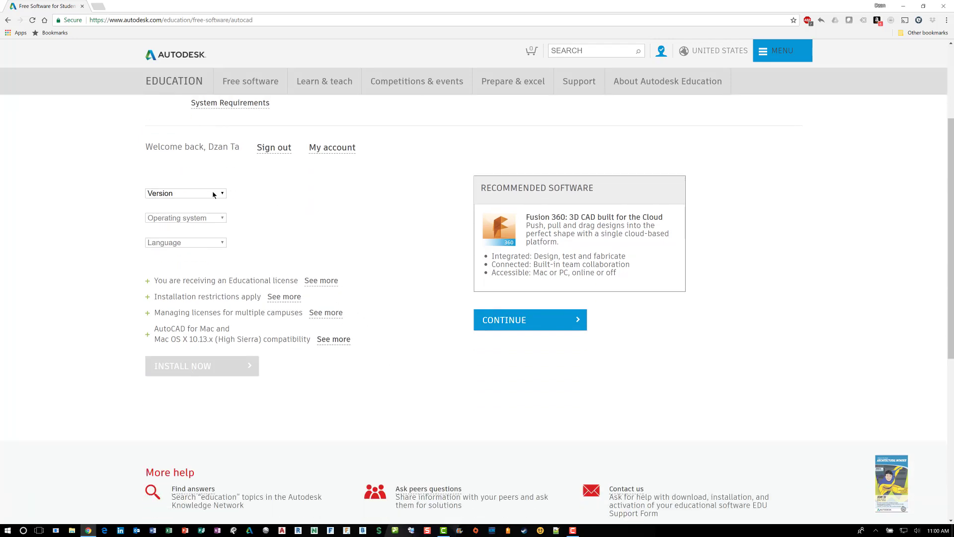
left_click(214, 194)
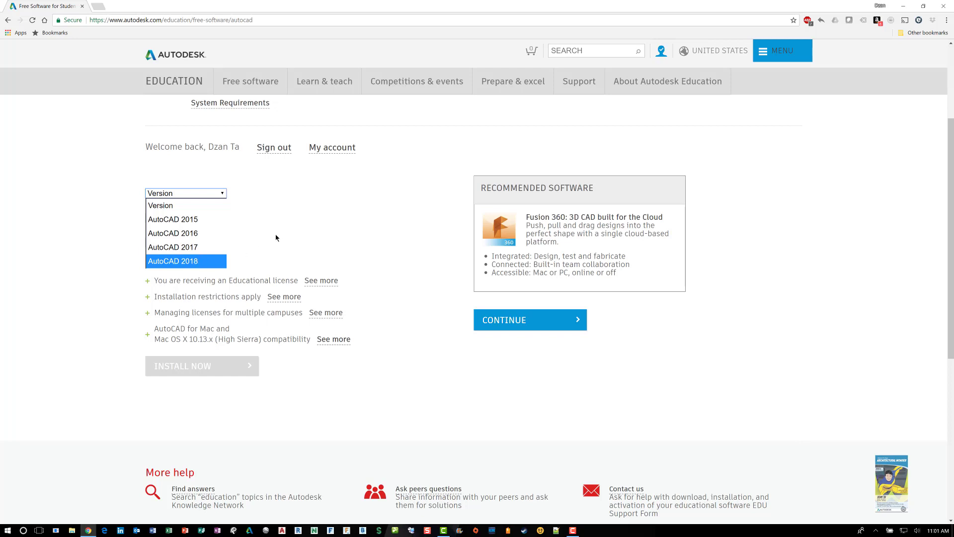
Set the AutoCAD download to version 2018, Windows 64-bit, in English.
left_click(191, 261)
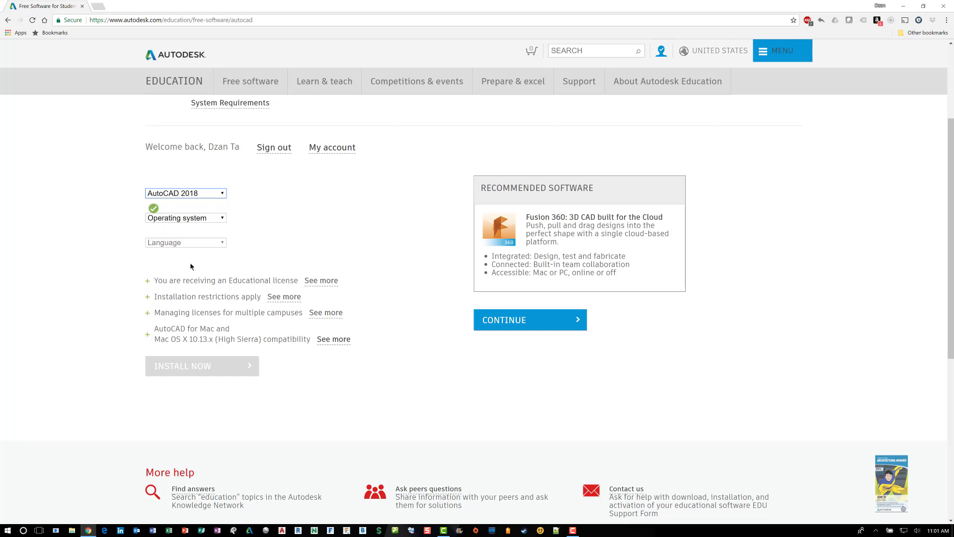
left_click(204, 220)
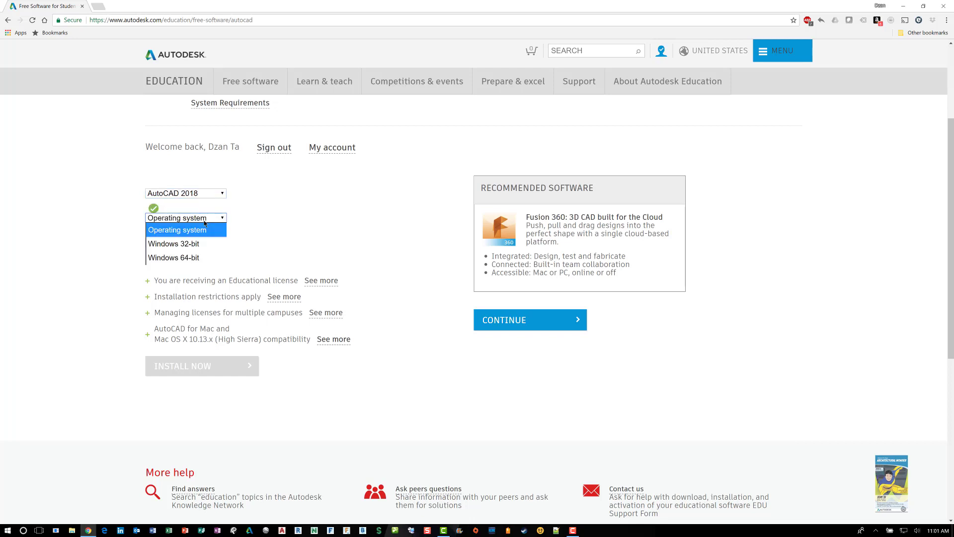
left_click(194, 258)
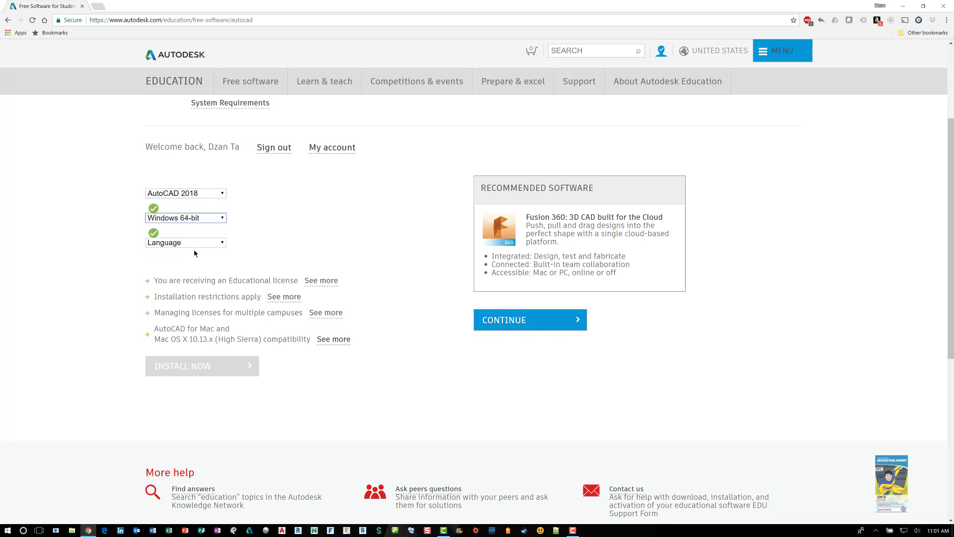
left_click(194, 246)
left_click(187, 281)
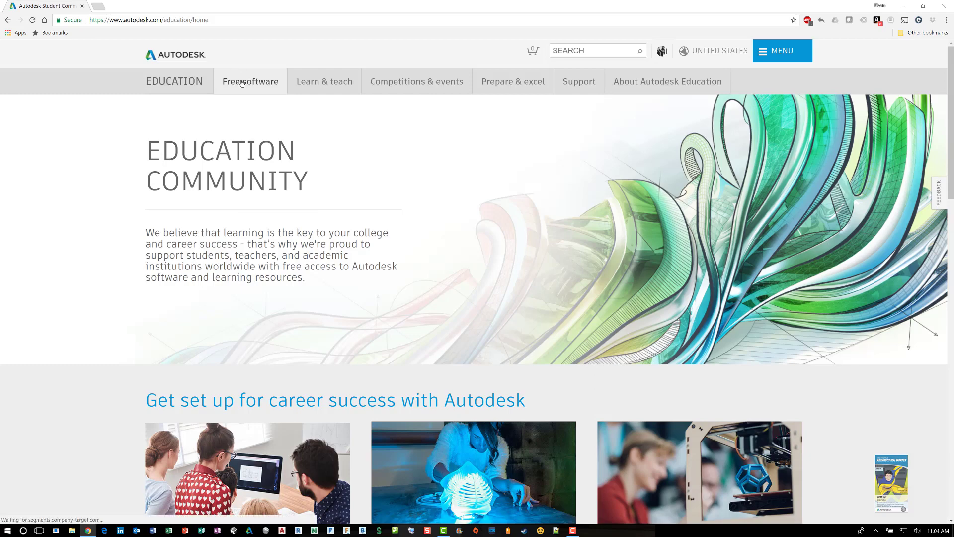
Open the free Revit download page from the Free software products.
left_click(242, 83)
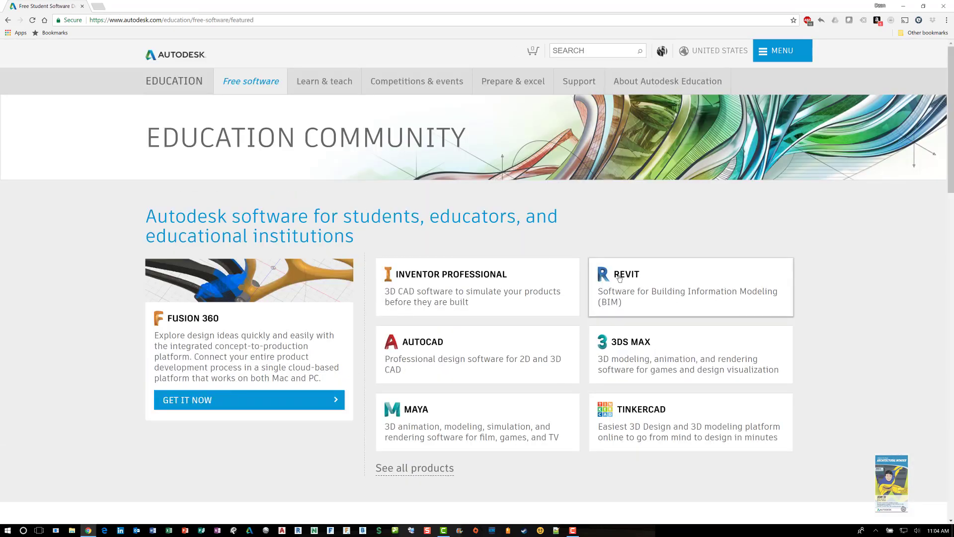
left_click(619, 279)
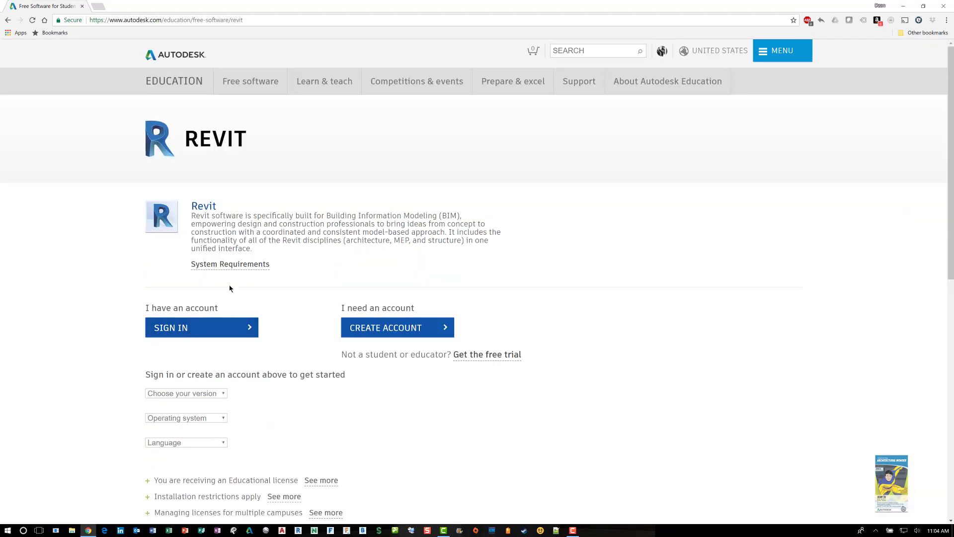
scroll(227, 293, "down", 1)
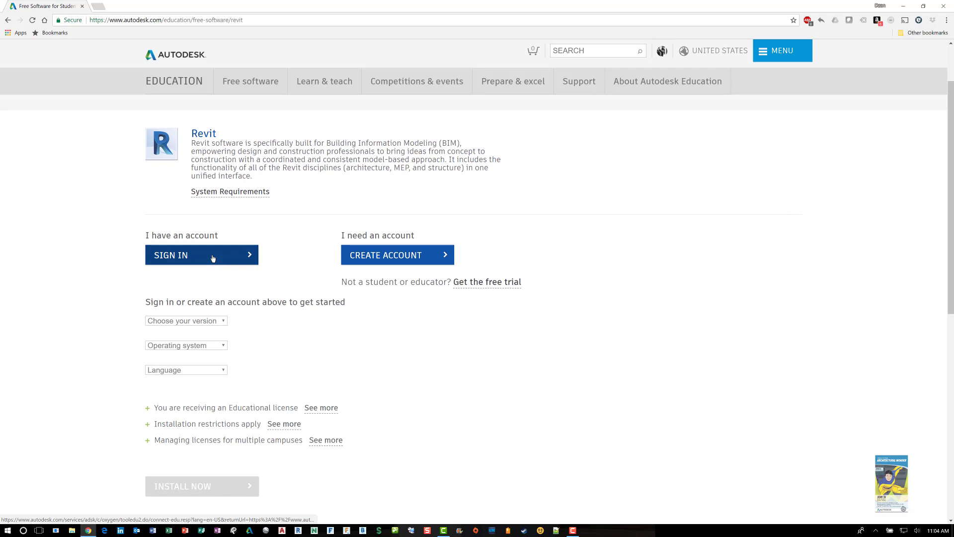
Sign in to the Autodesk account with the account e-mail and password.
left_click(212, 258)
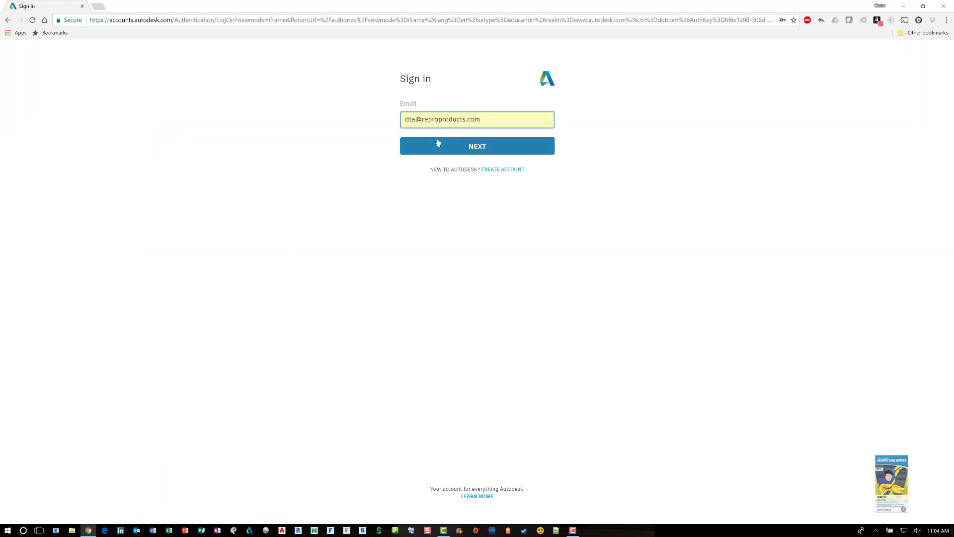
left_click(438, 144)
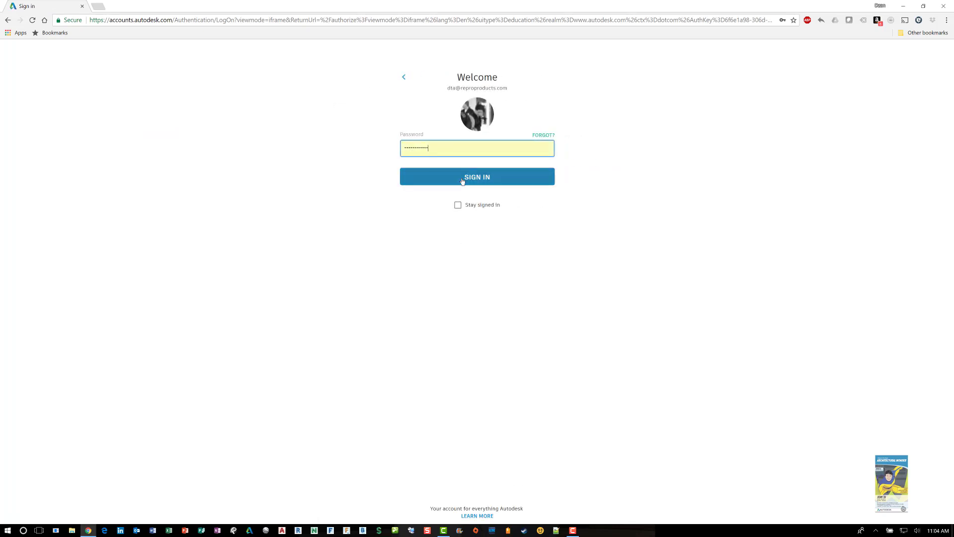
left_click(462, 179)
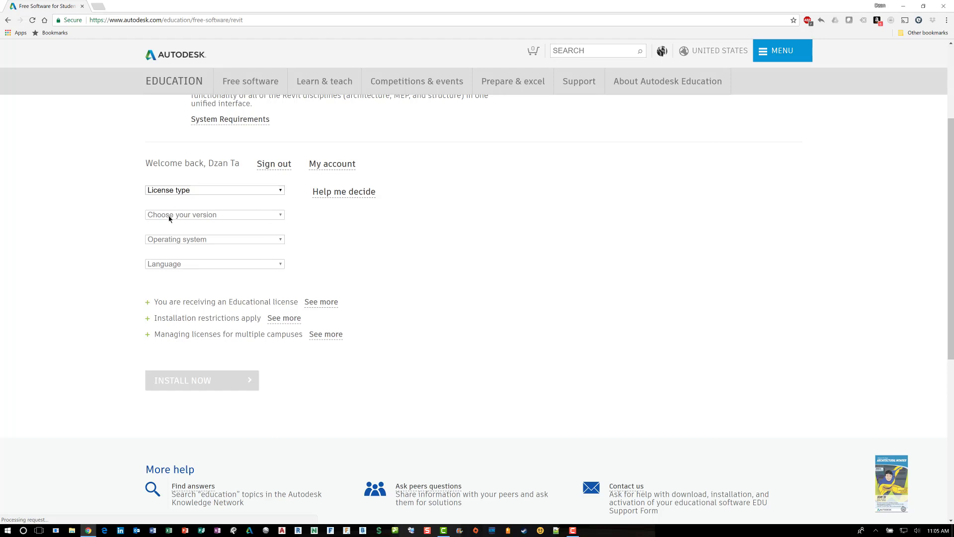
Show the Revit License type options: personal use or school deployment with or without a network server.
left_click(242, 188)
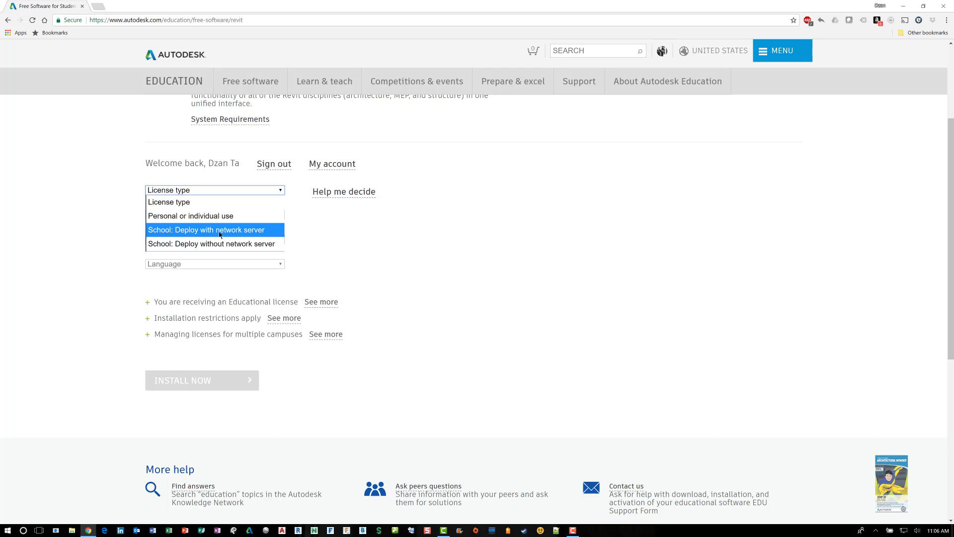
Set License type to 'School: Deploy with network server' and show the Revit 2015–2018 versions.
left_click(219, 232)
left_click(216, 214)
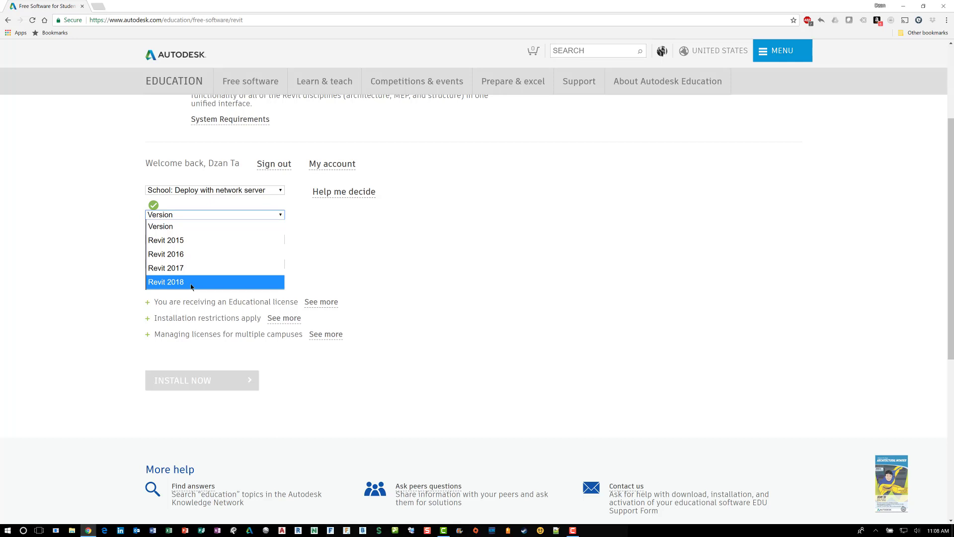
Choose Revit 2018 for Windows 64-bit in English to reveal the 6.97 GB network download.
left_click(191, 282)
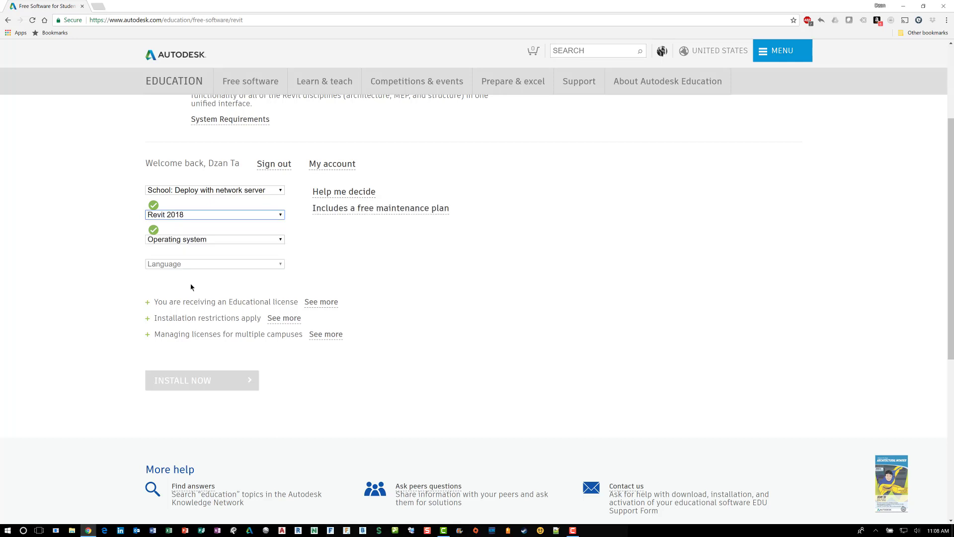
left_click(196, 240)
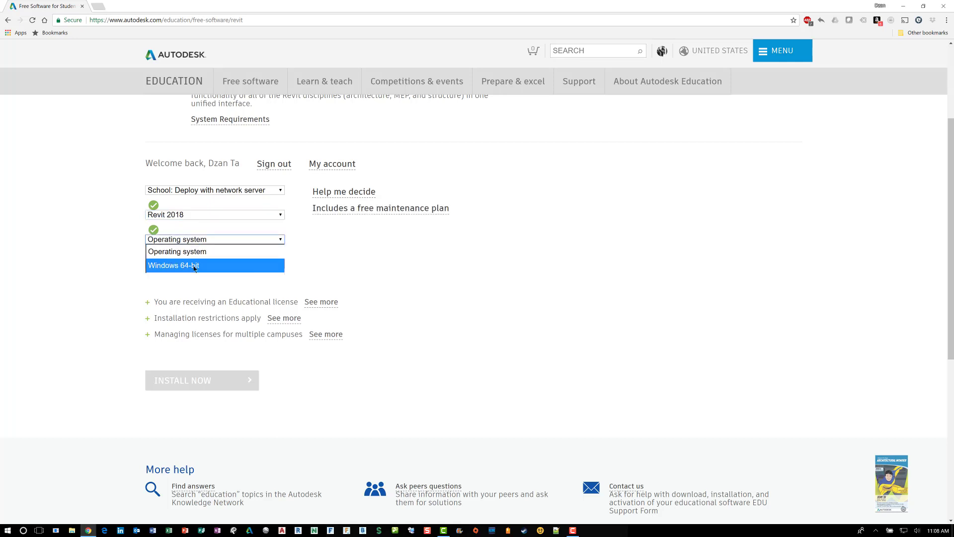
left_click(194, 267)
left_click(193, 265)
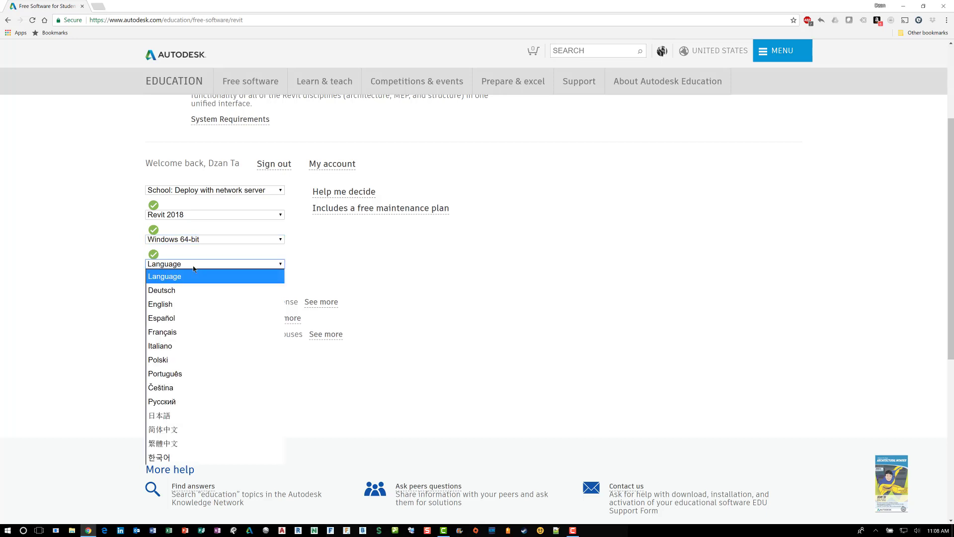
left_click(183, 305)
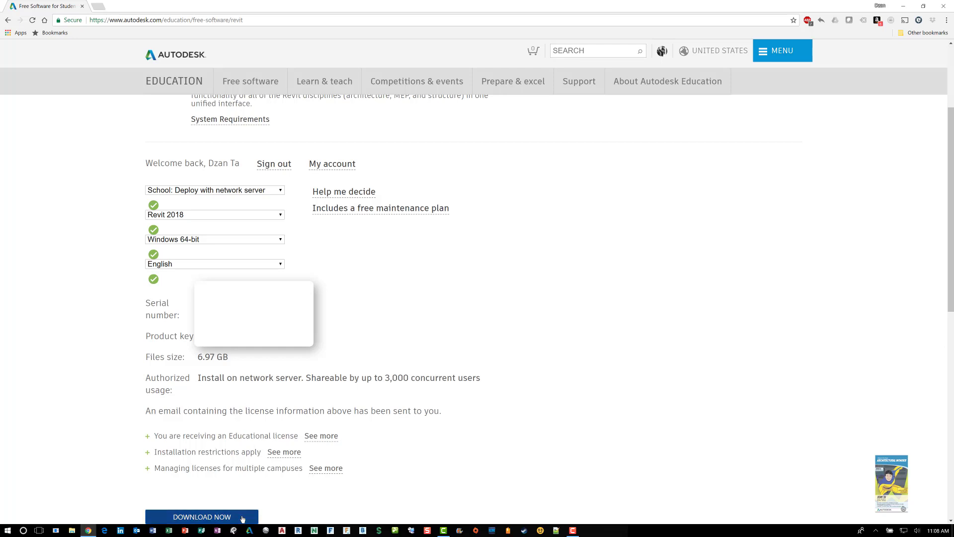
Review the Revit 2018 network license details, then bring up the Windows Start menu.
scroll(277, 422, "down", 1)
scroll(277, 422, "down", 1)
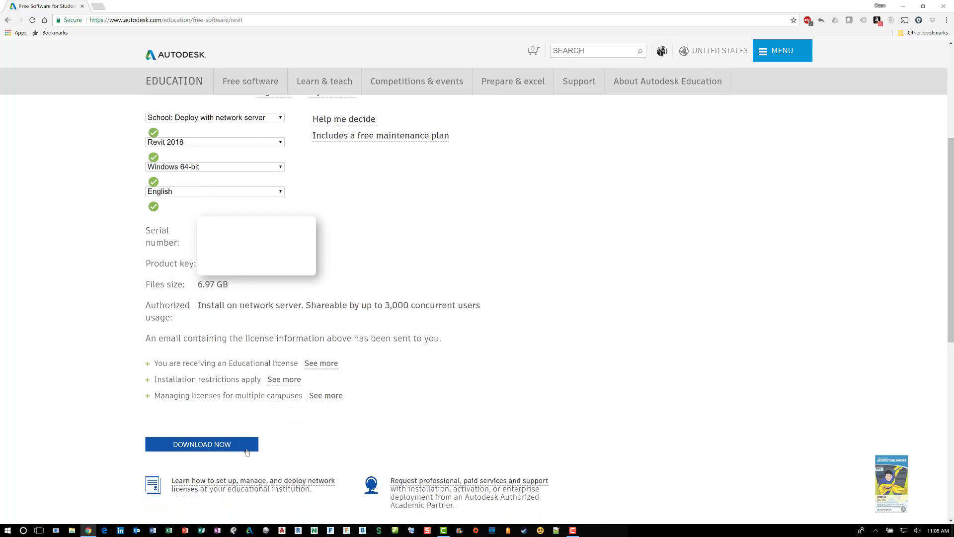
scroll(281, 273, "up", 2)
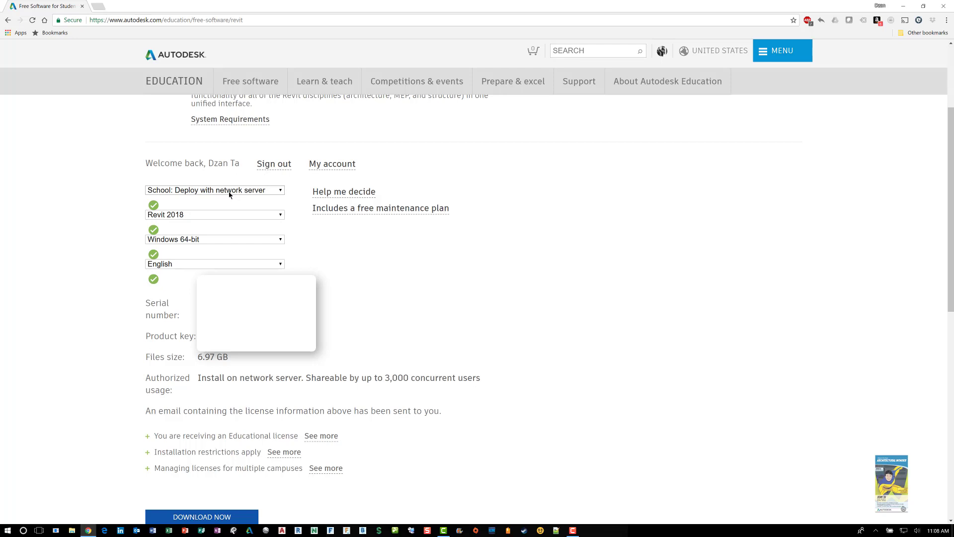
key("F10")
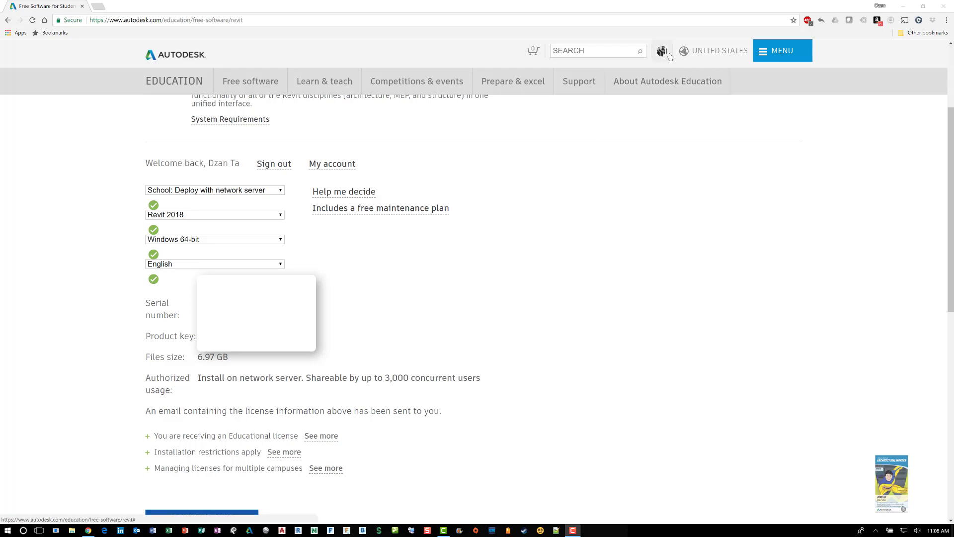
left_click(461, 353)
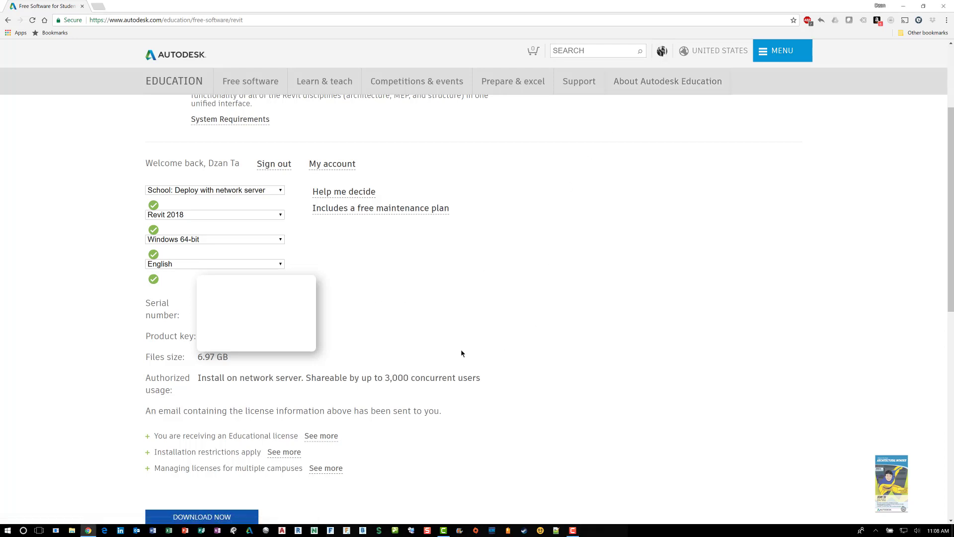
left_click(8, 530)
Read the latest Autodesk license details email in the work account's Mail inbox, then close Mail.
left_click(237, 329)
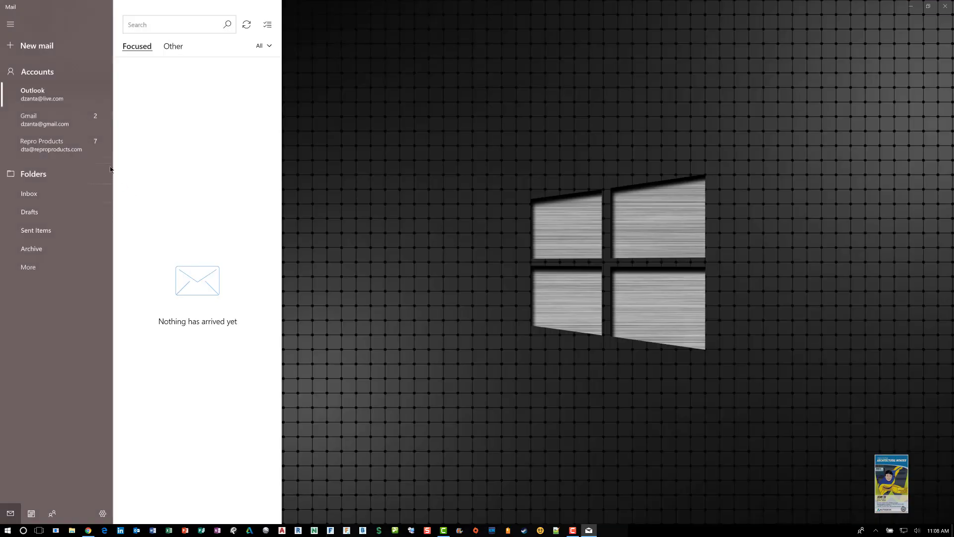
left_click(55, 144)
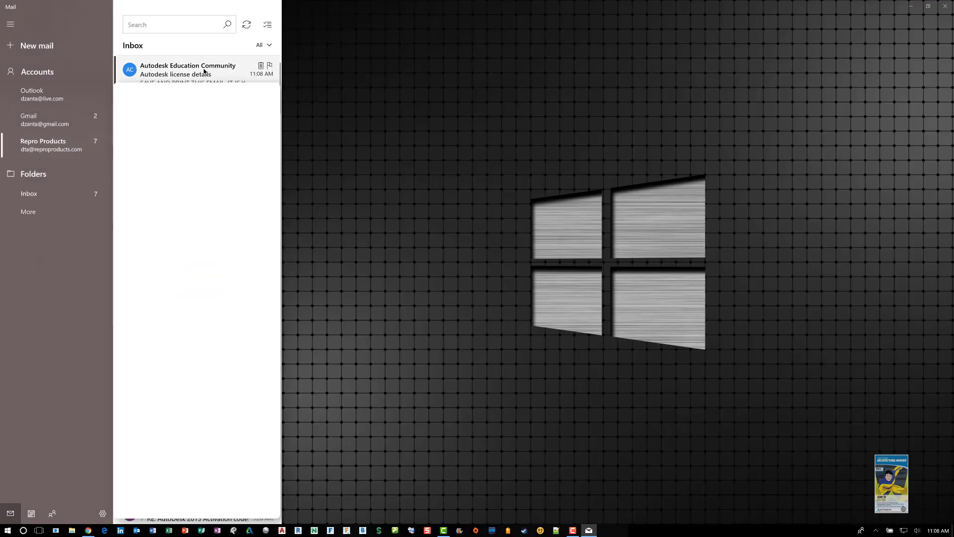
left_click(204, 71)
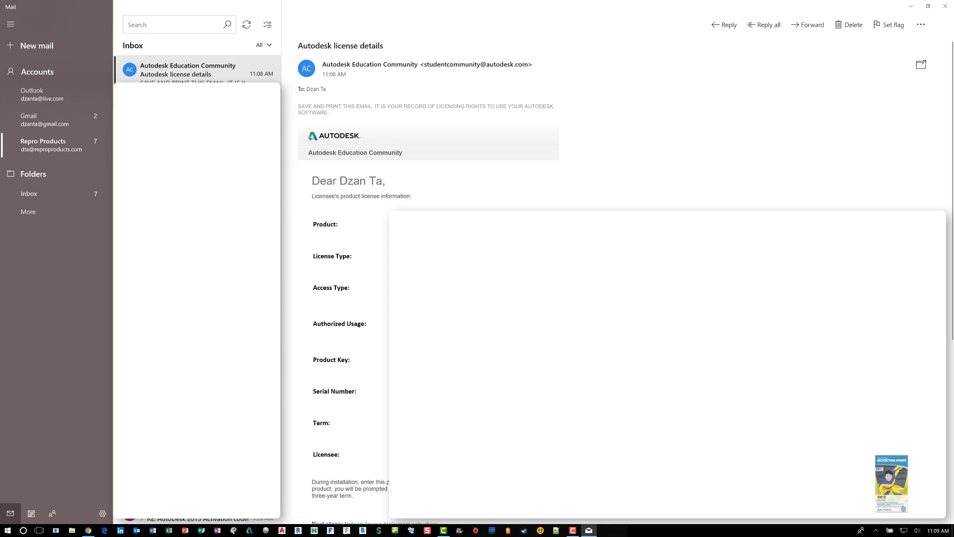
scroll(428, 149, "down", 6)
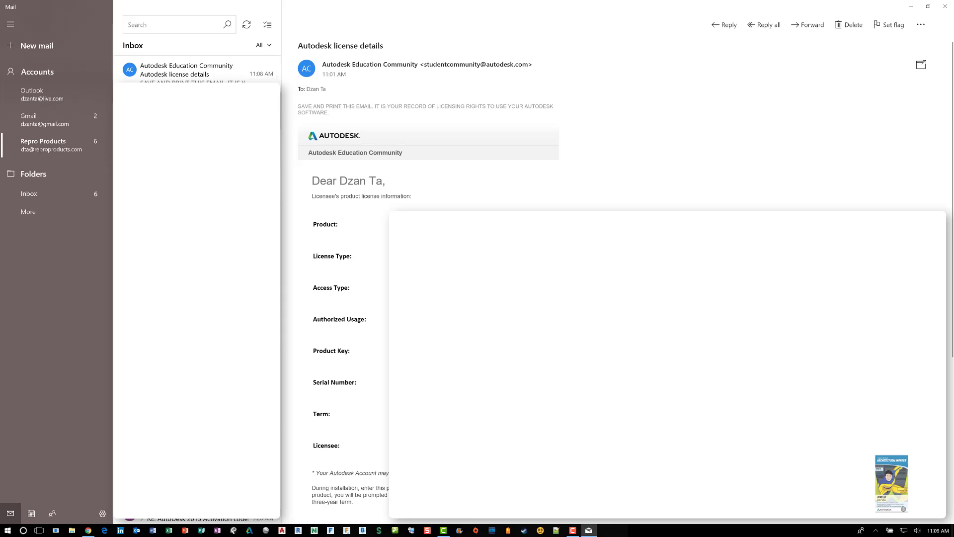
left_click(193, 70)
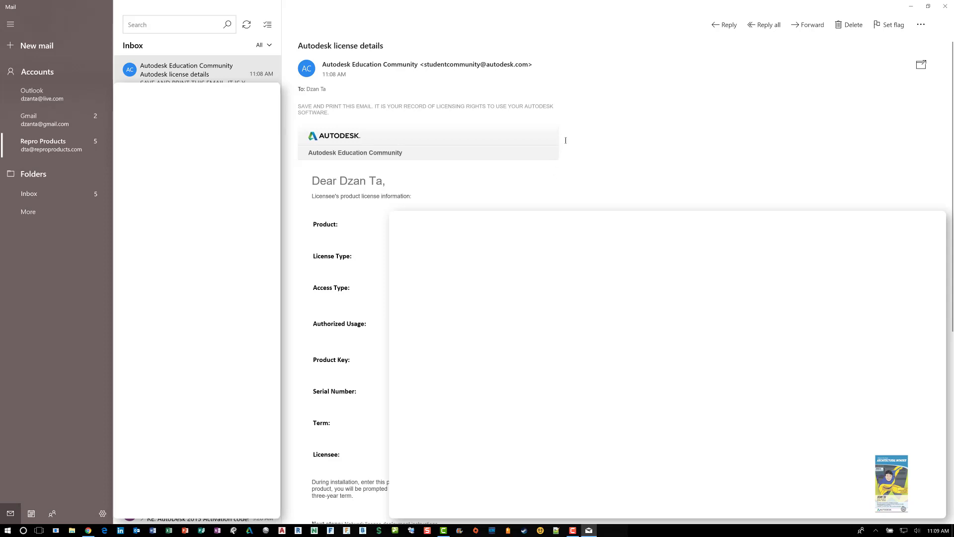
left_click(945, 7)
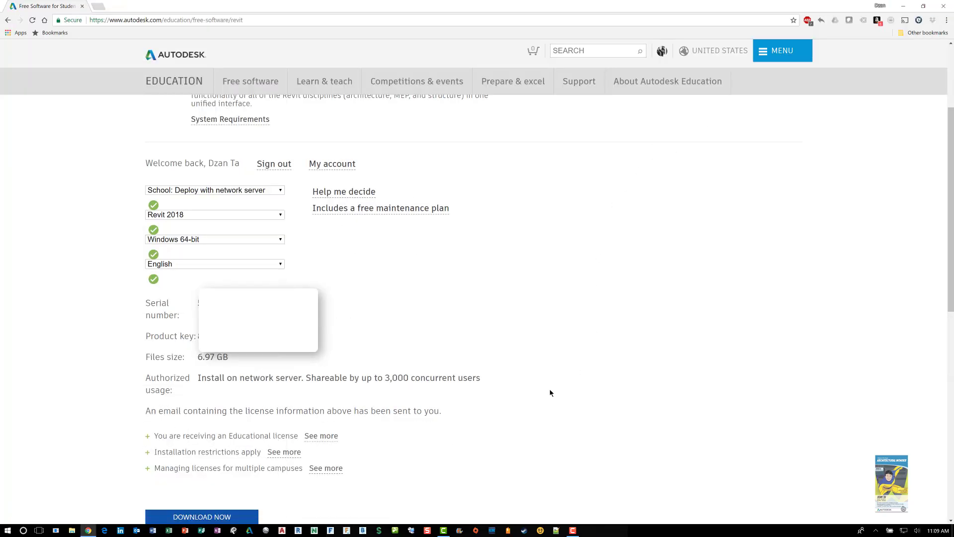
Open UGA20183YRLicenseFile.lic from C:\Temp in File Explorer so it shows in Notepad.
left_click(72, 530)
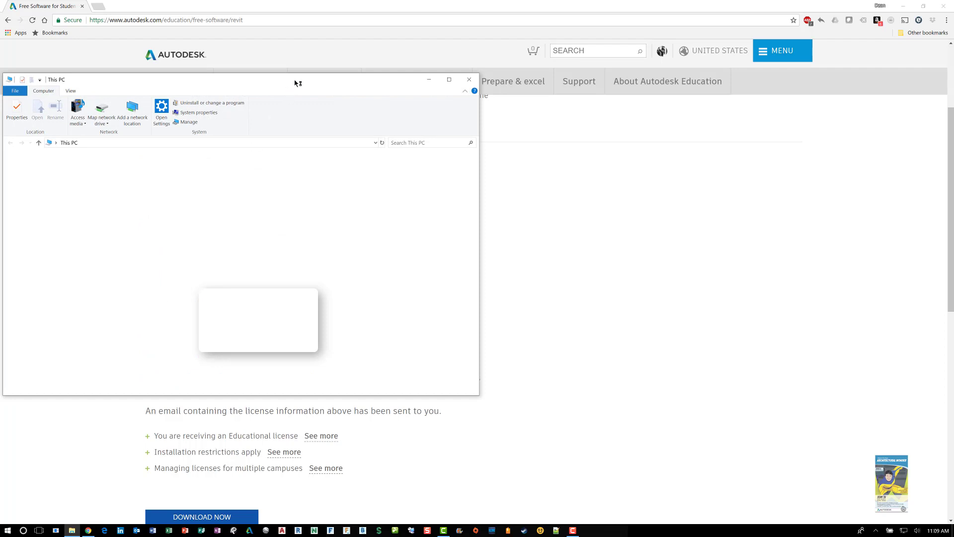
left_click_drag(294, 81, 520, 115)
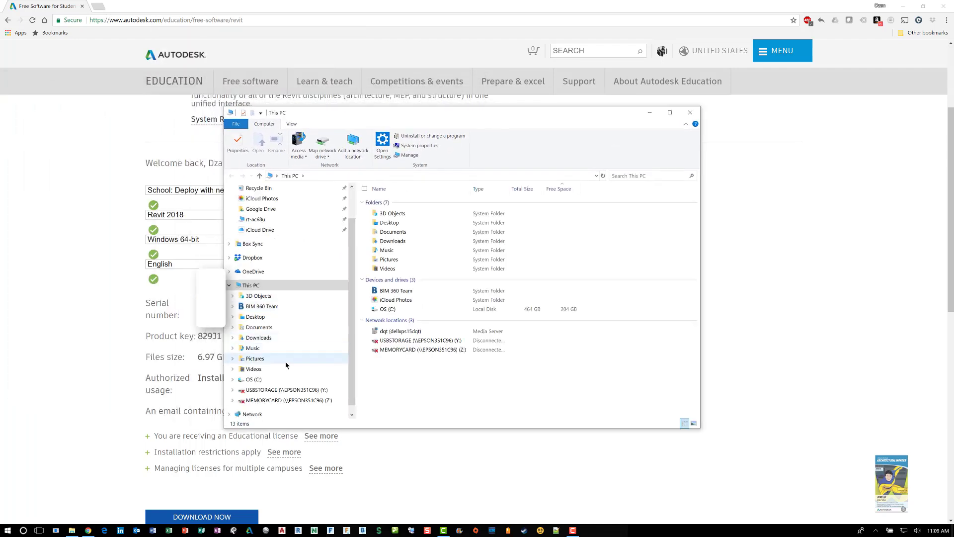
left_click(281, 380)
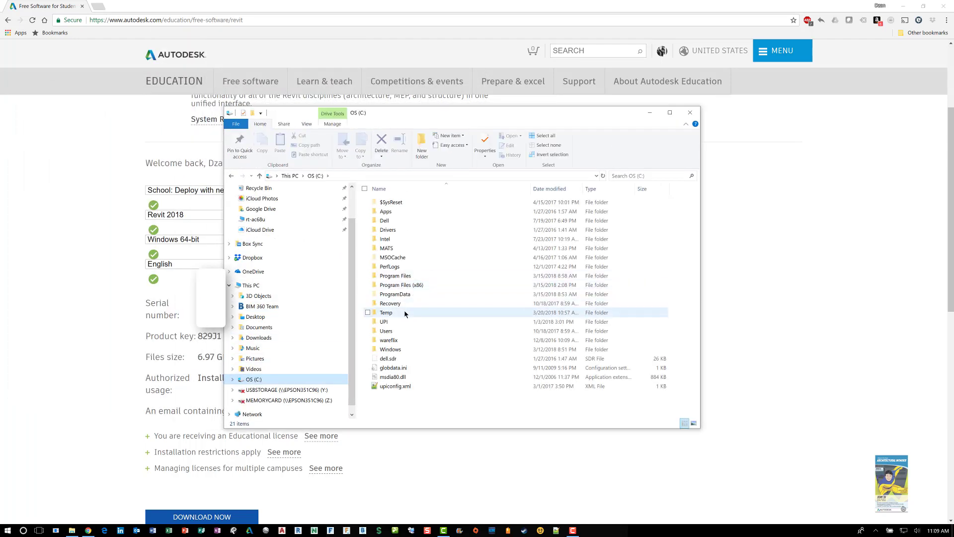
double_click(417, 274)
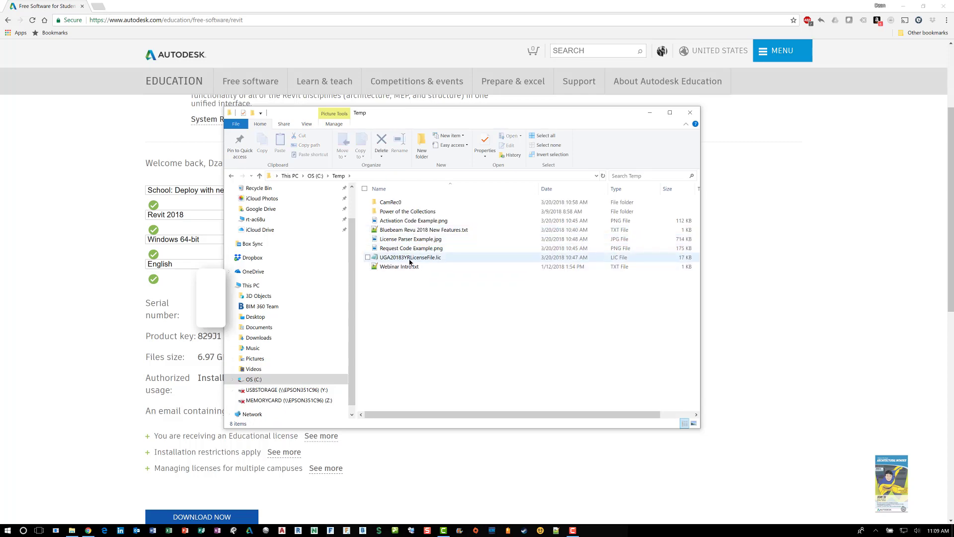
double_click(410, 258)
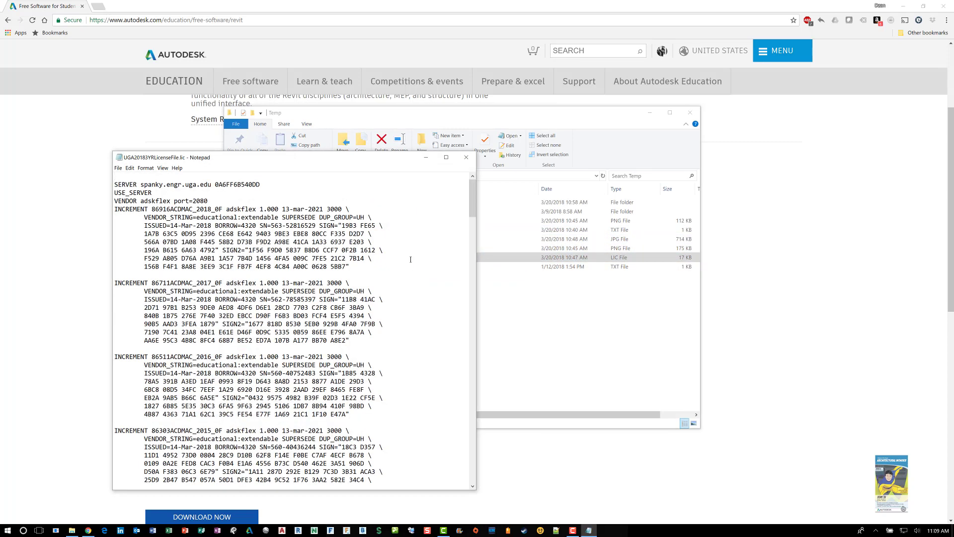
Position Notepad and review the license file's INCREMENT blocks for the 2015–2018 products.
left_click_drag(396, 157, 397, 351)
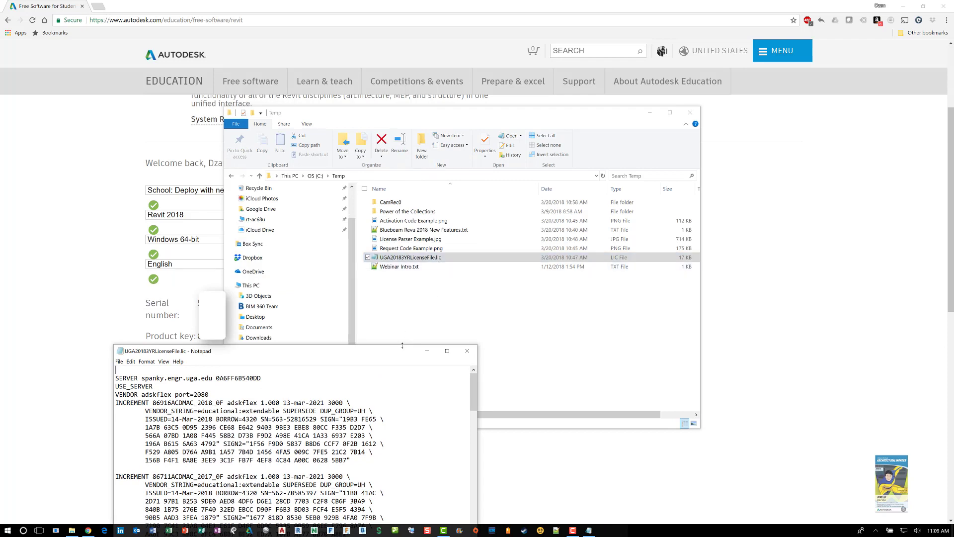
left_click_drag(405, 352, 595, 85)
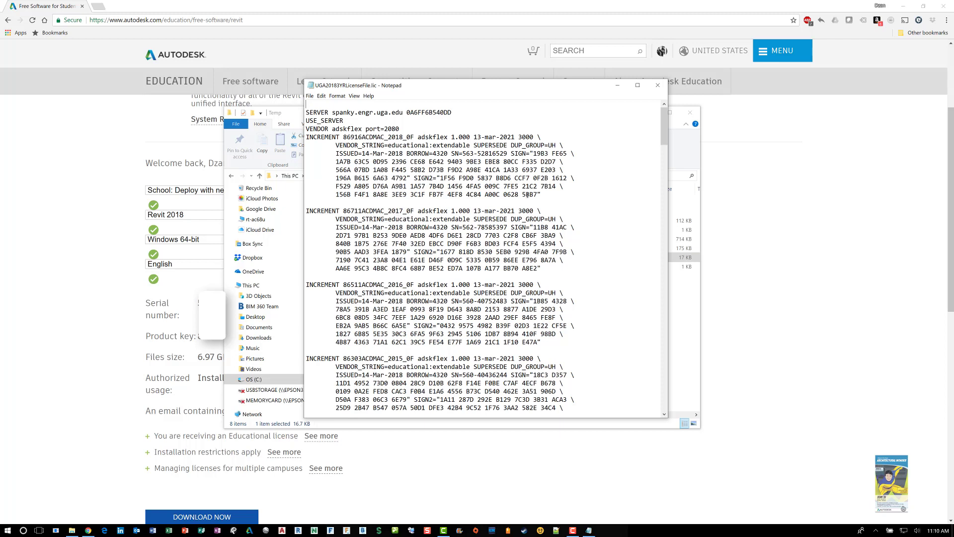
left_click_drag(543, 195, 301, 113)
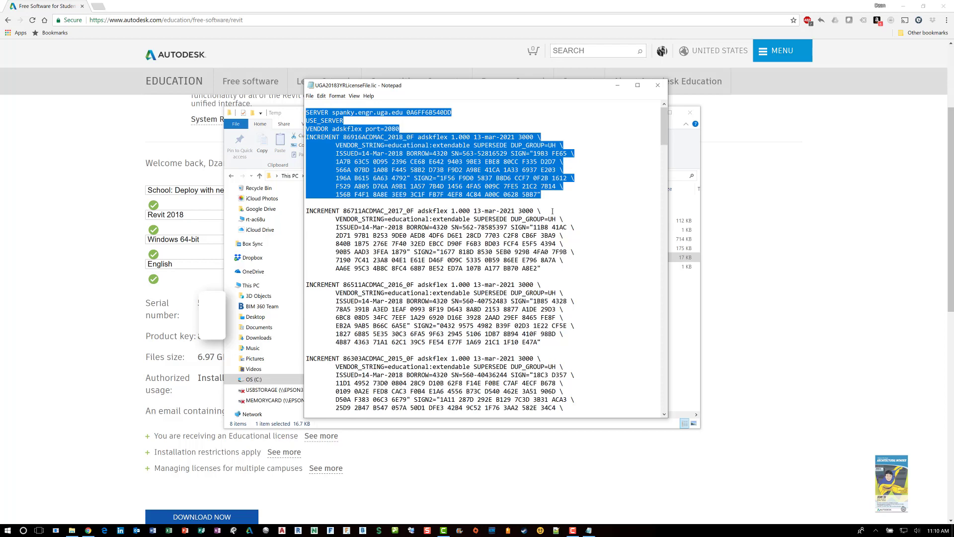
left_click_drag(304, 211, 554, 266)
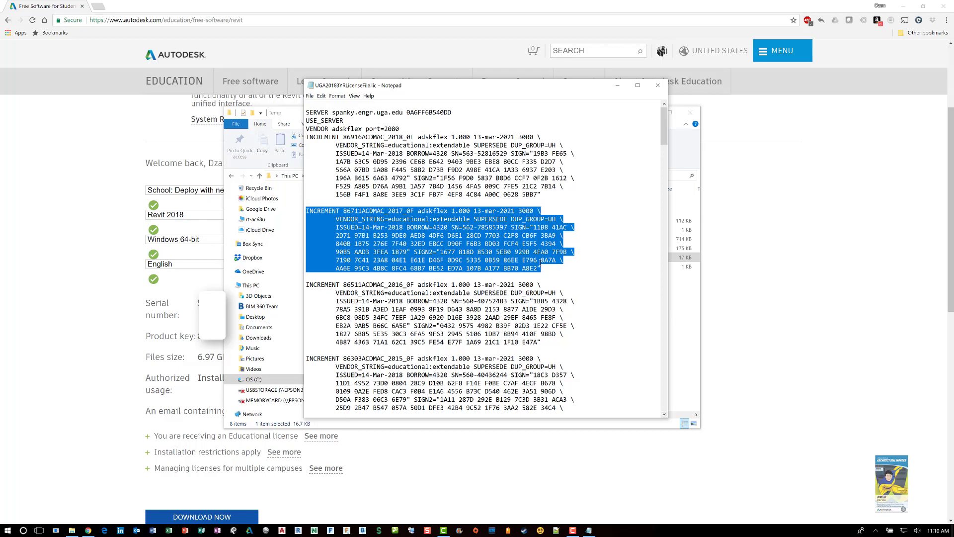
left_click_drag(664, 133, 653, 298)
scroll(652, 298, "up", 20)
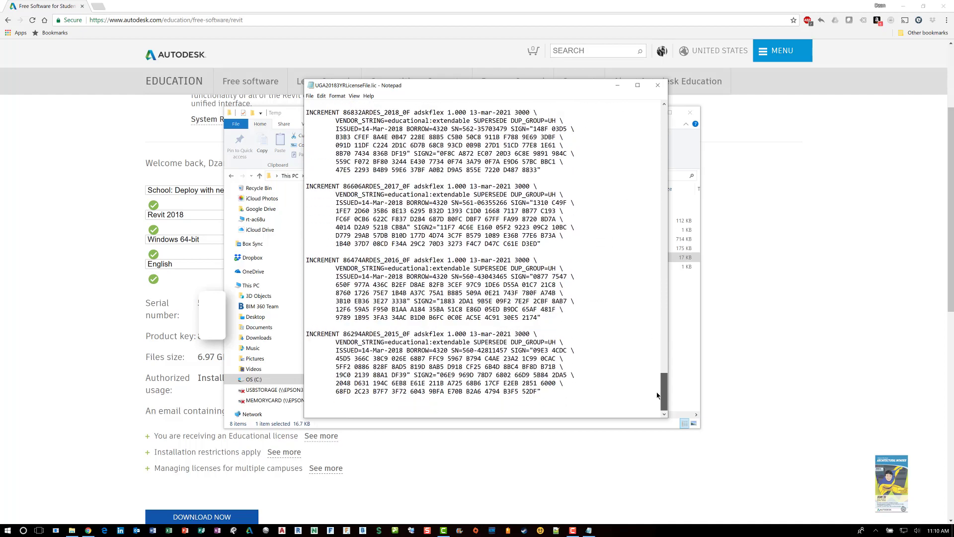
Close the license file and load the License File Parser site in a new tab.
left_click(659, 88)
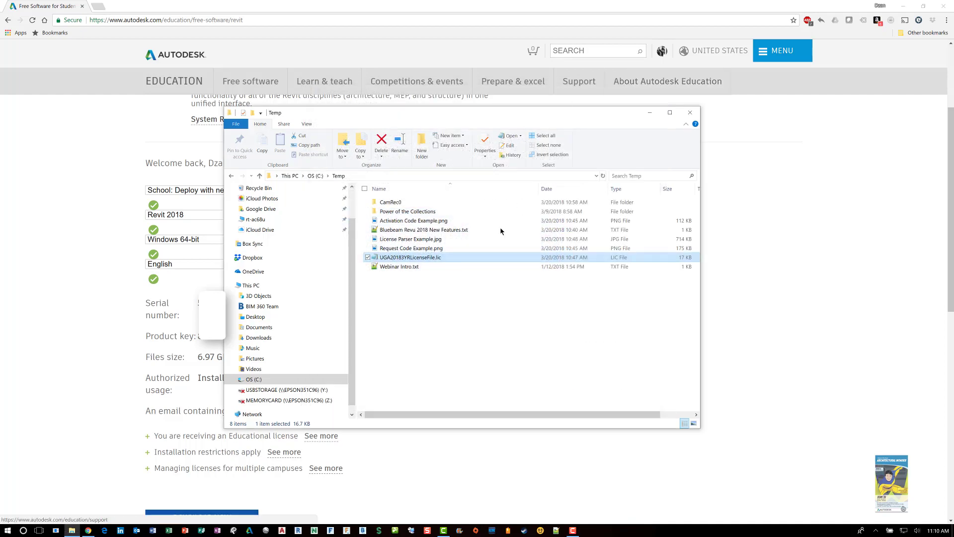
left_click(445, 330)
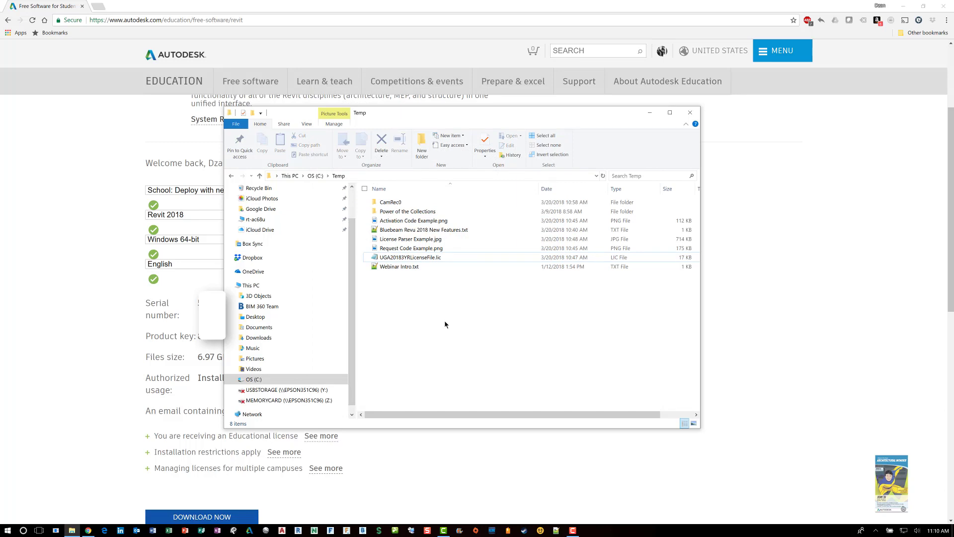
left_click(99, 7)
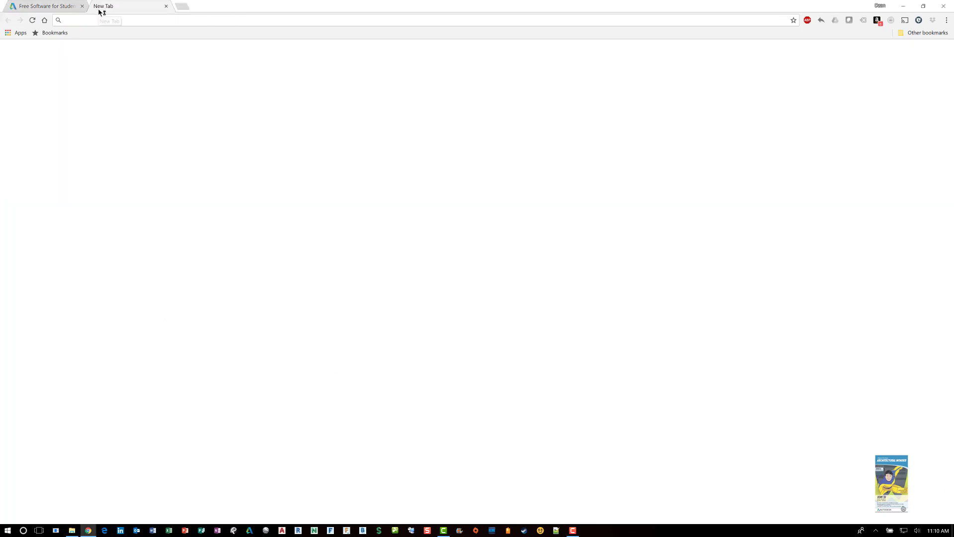
type("lice")
key("Return")
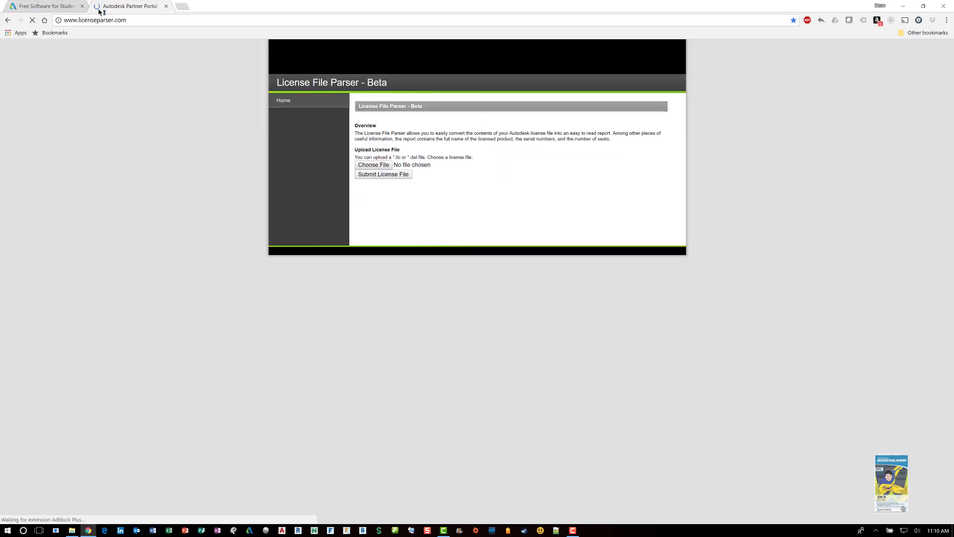
Attach UGA20183YRLicenseFile.lic from C:\Temp to the parser's upload form, then close the tab.
left_click(388, 166)
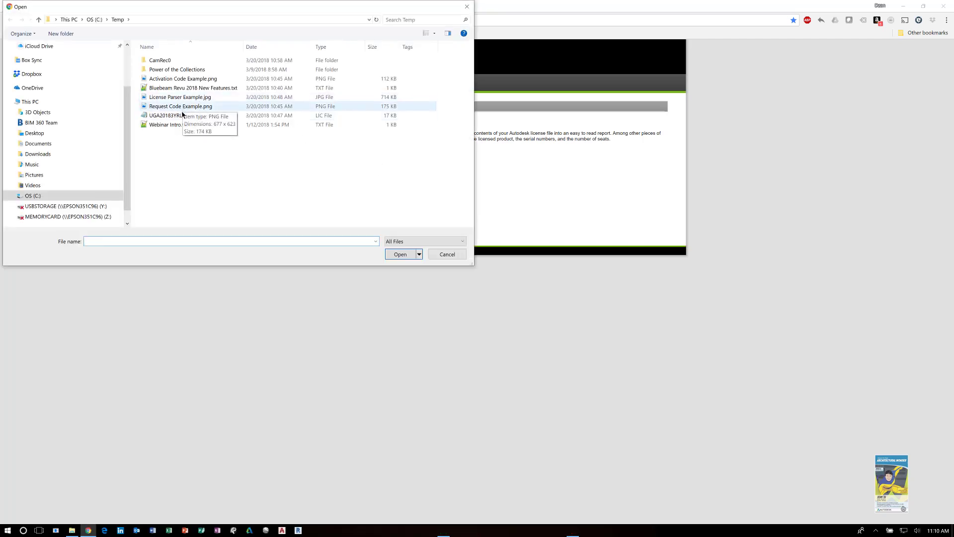
left_click(187, 116)
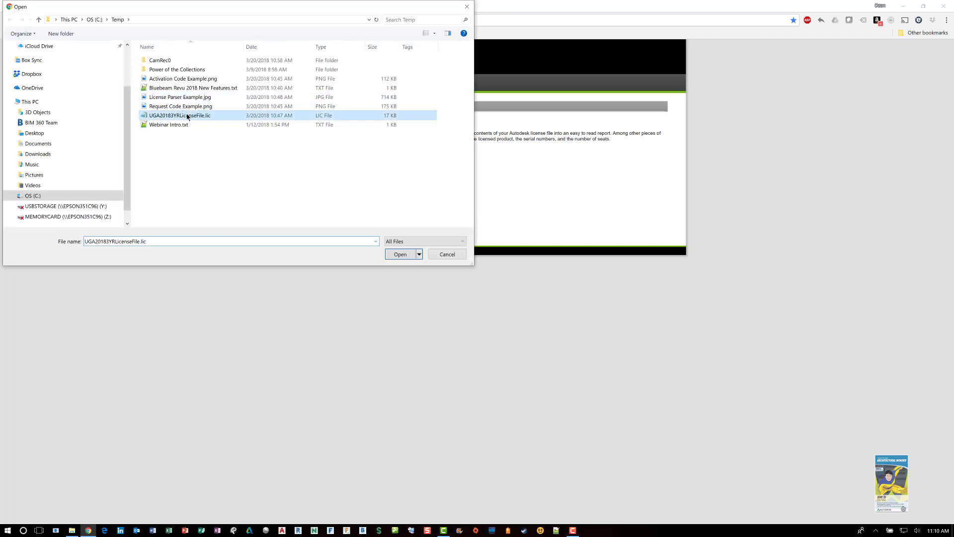
left_click(402, 254)
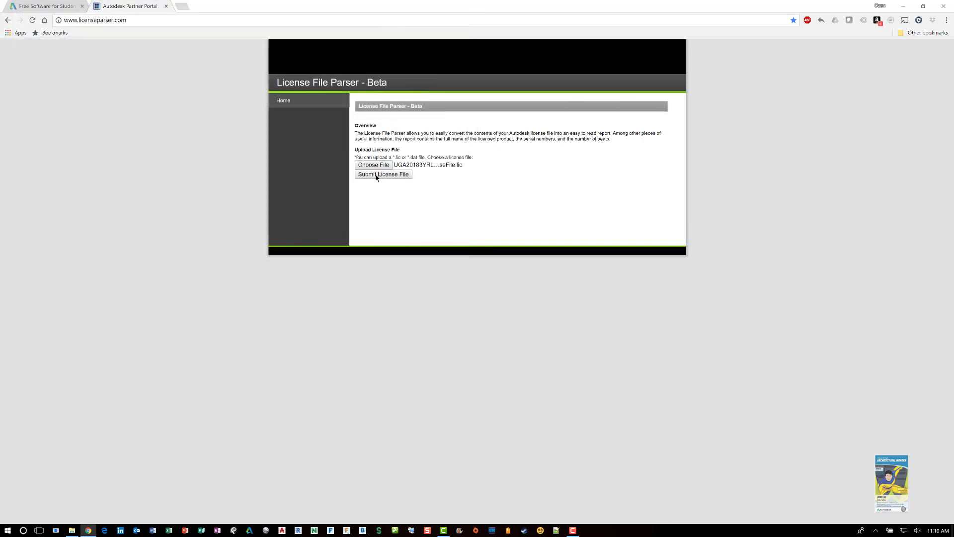
left_click(166, 6)
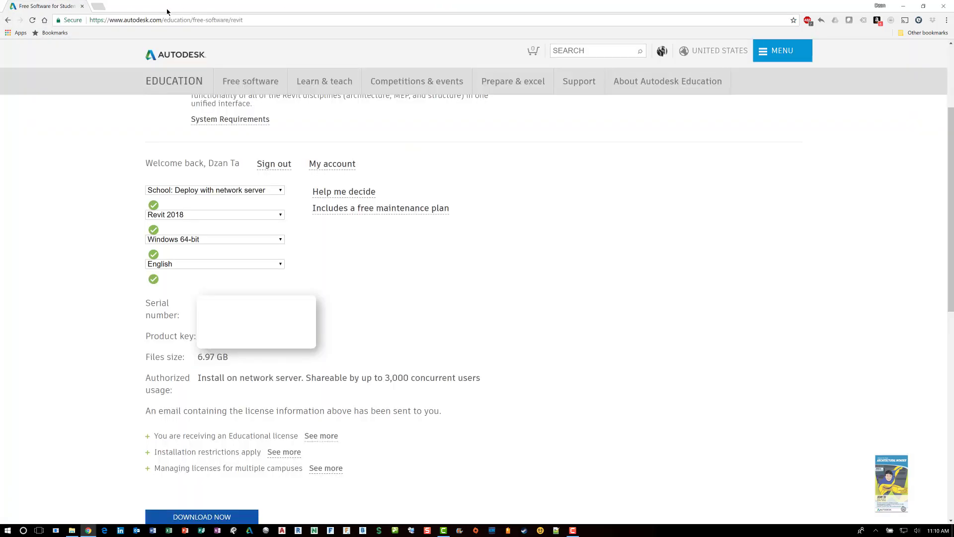
Open License Parser Example.jpg from the Temp folder to show a sample parsed report.
left_click(71, 530)
double_click(398, 240)
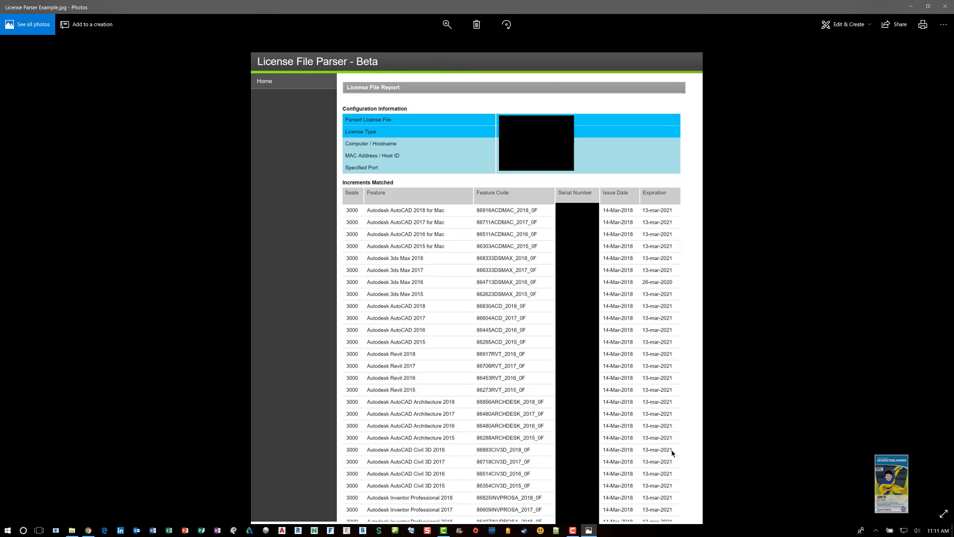
Close the example image and Temp folder, and keep Revit 2018 in the version dropdown.
left_click(944, 6)
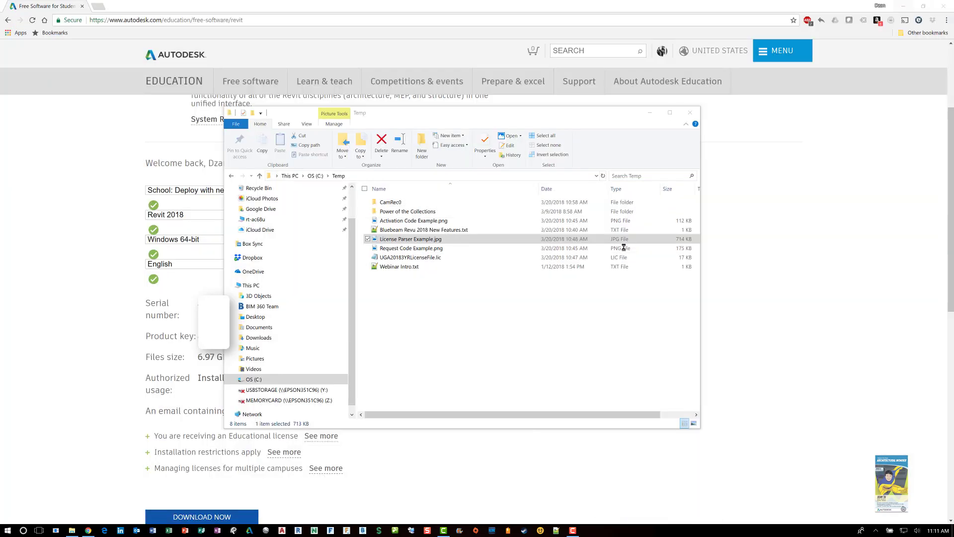
left_click(690, 113)
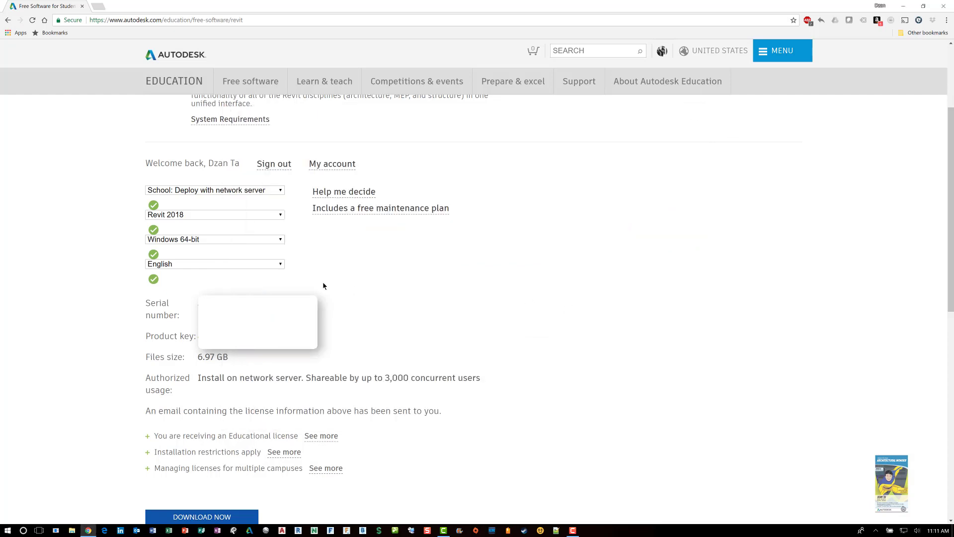
scroll(323, 282, "up", 3)
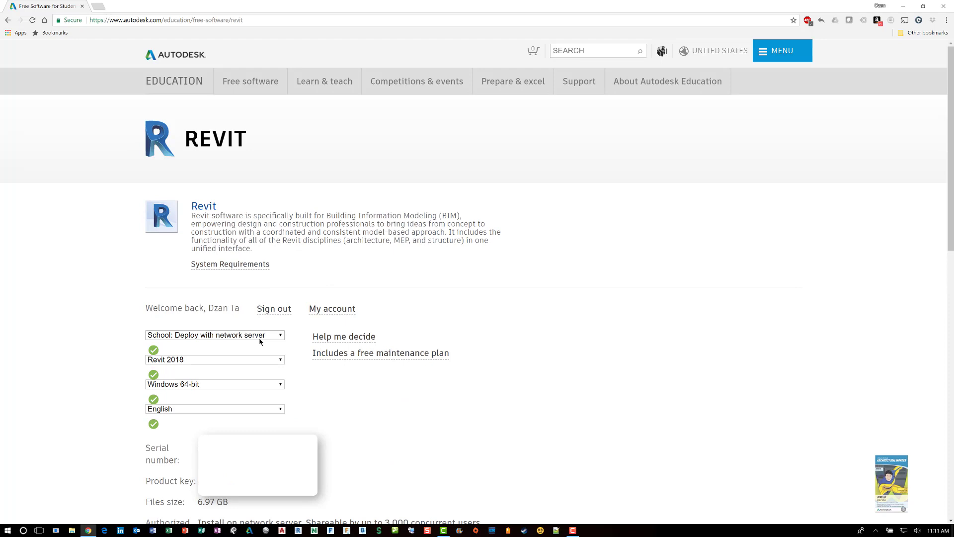
left_click(197, 360)
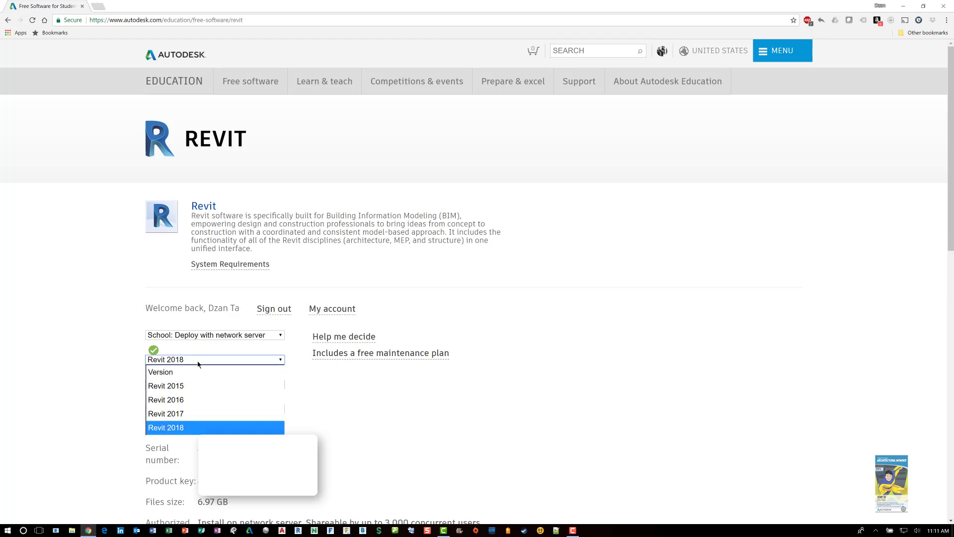
left_click(197, 360)
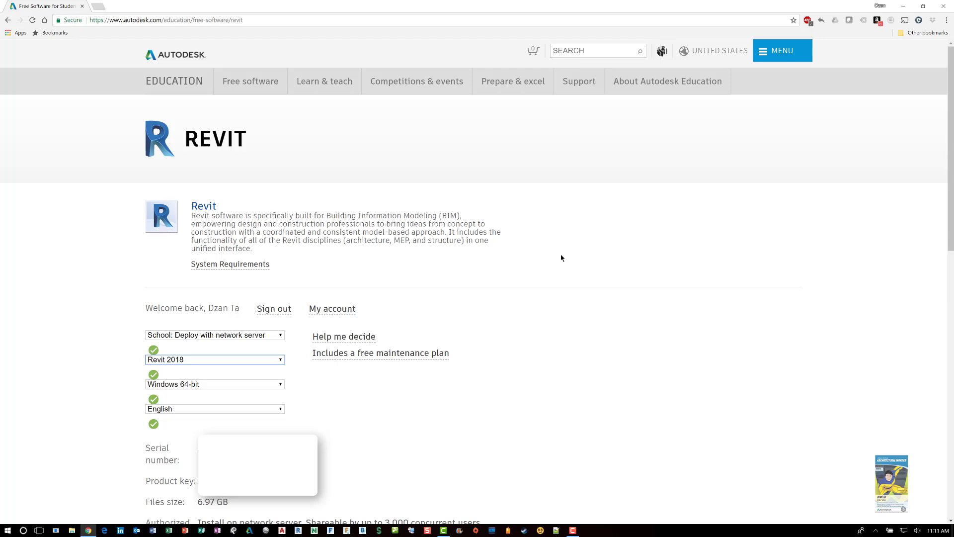
Minimize the browser showing the Revit 2018 network-server download page.
left_click(903, 10)
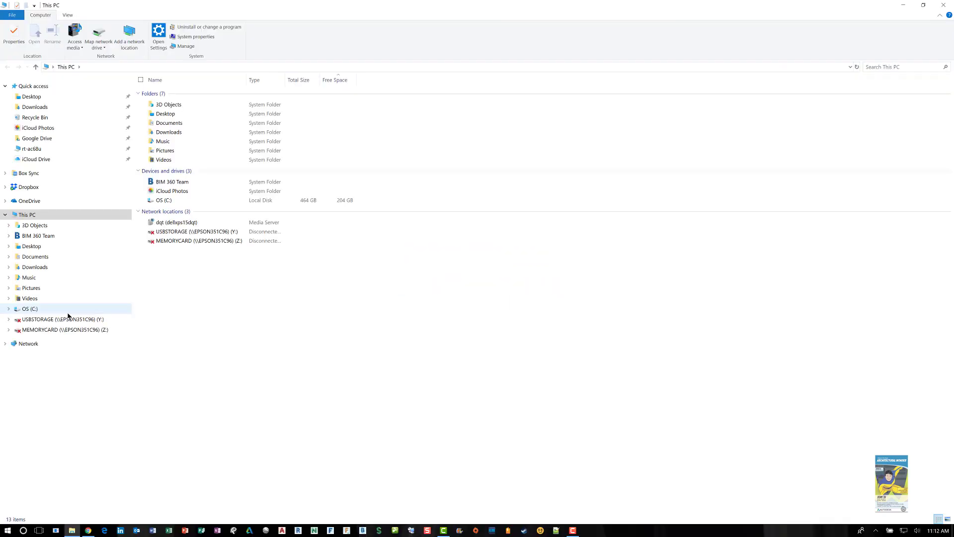
Browse to C:\Temp and open Request Code Example.png in Photos.
left_click(75, 309)
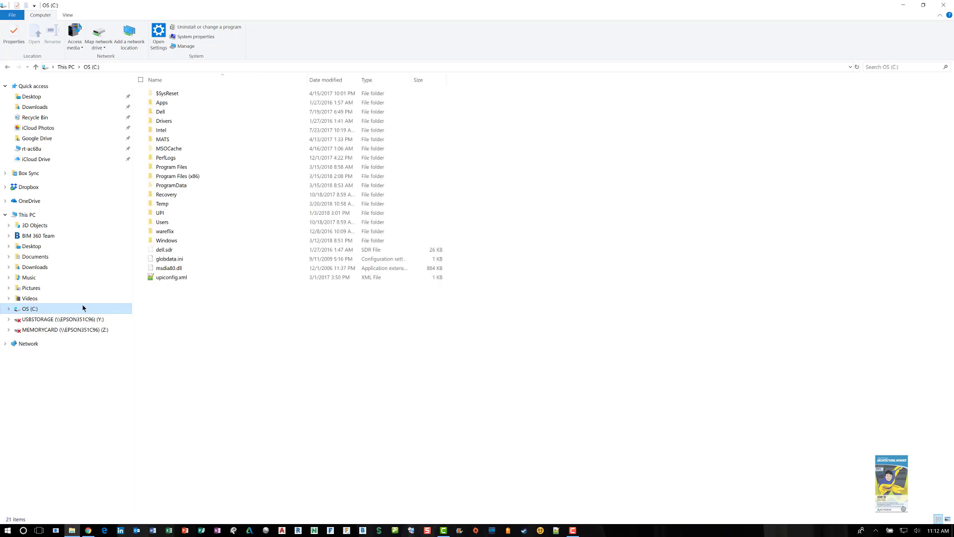
double_click(182, 204)
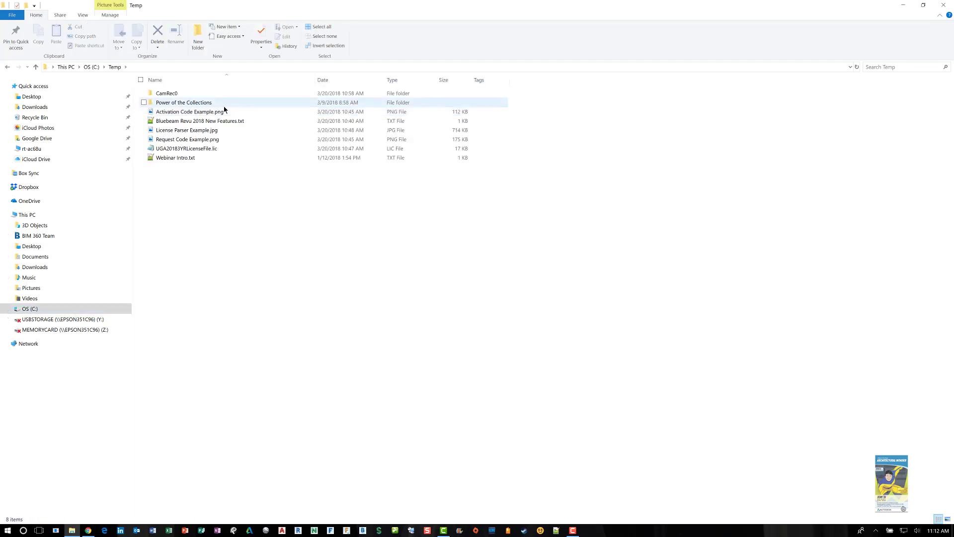
double_click(221, 139)
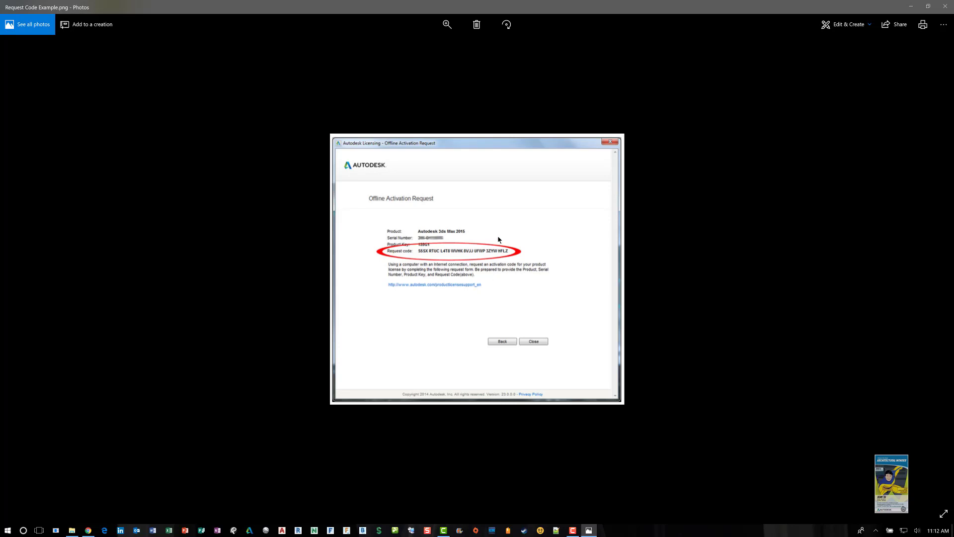
Close the request code image, view Activation Code Example.png, then close it too.
left_click(945, 6)
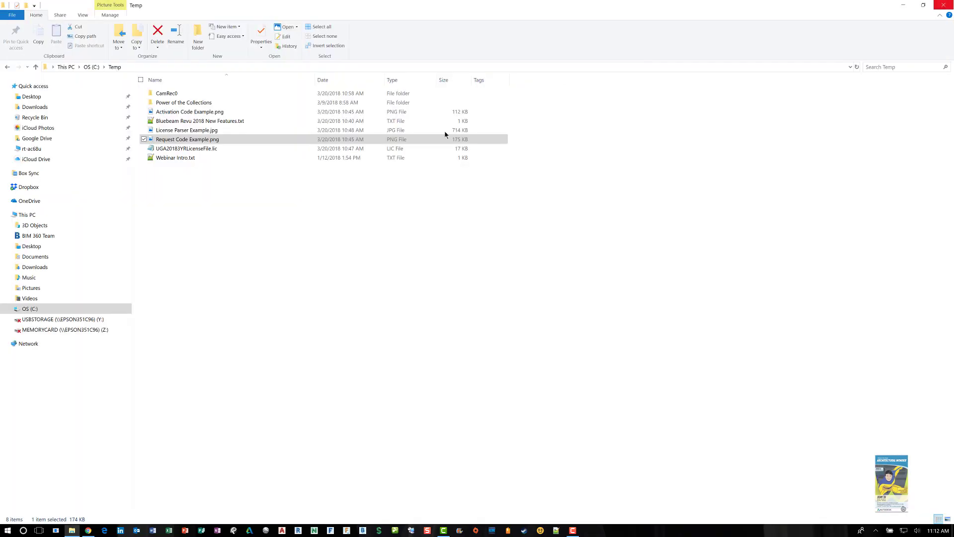
left_click(219, 207)
double_click(200, 112)
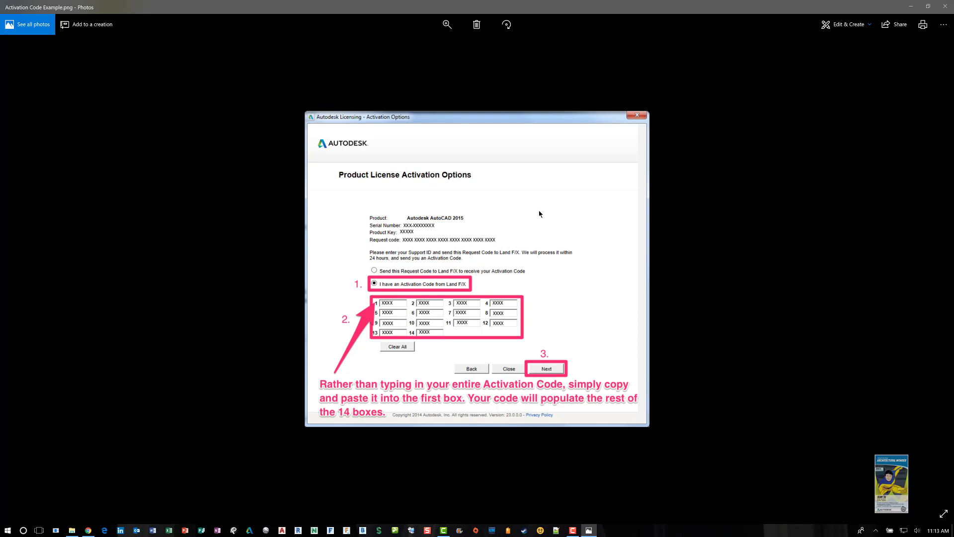
left_click(951, 9)
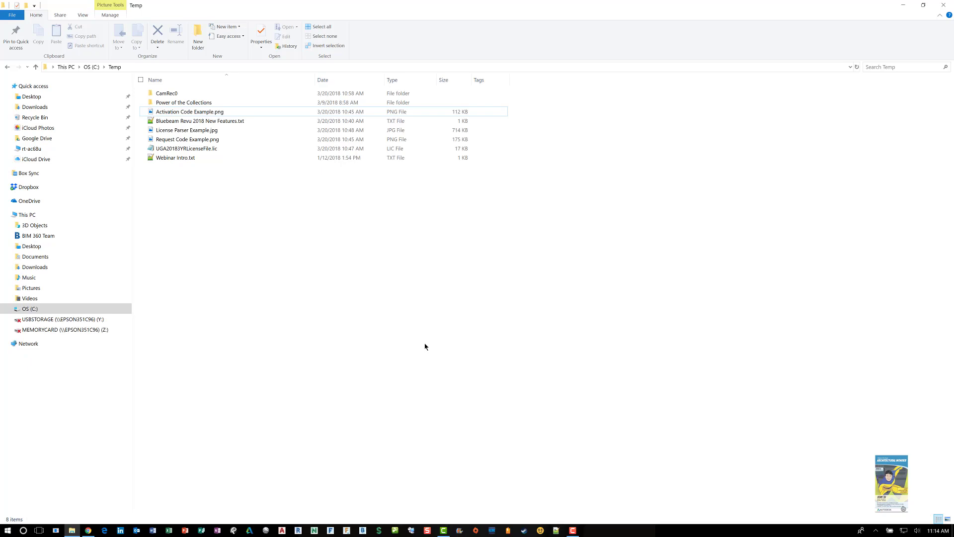
Switch to the Network License Manager install guide and read down to step 3's installer screenshot.
key("alt+Tab")
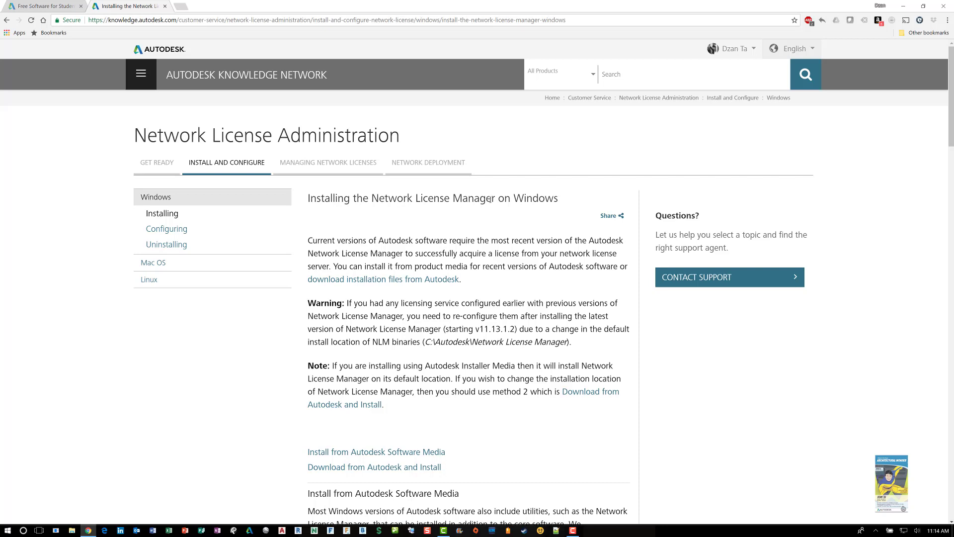
scroll(506, 236, "down", 5)
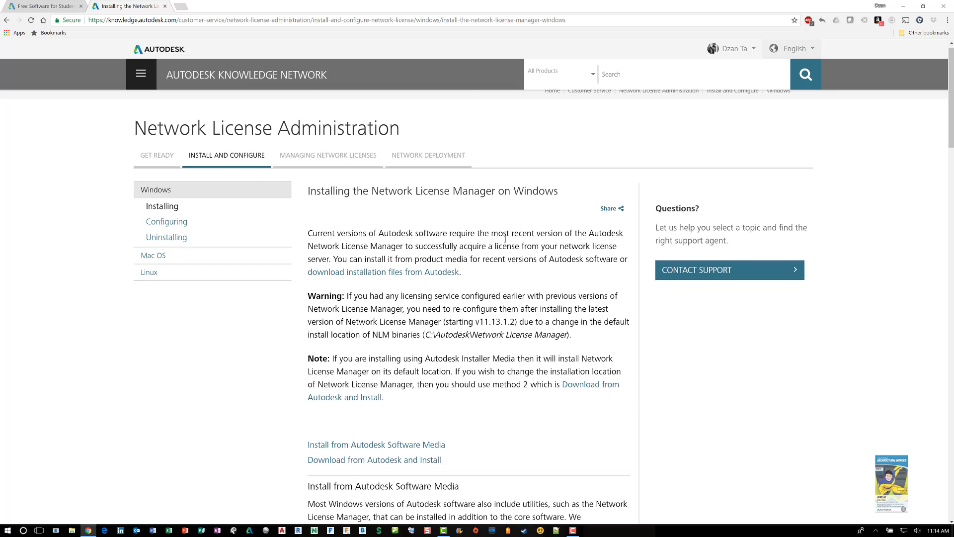
scroll(505, 233, "down", 4)
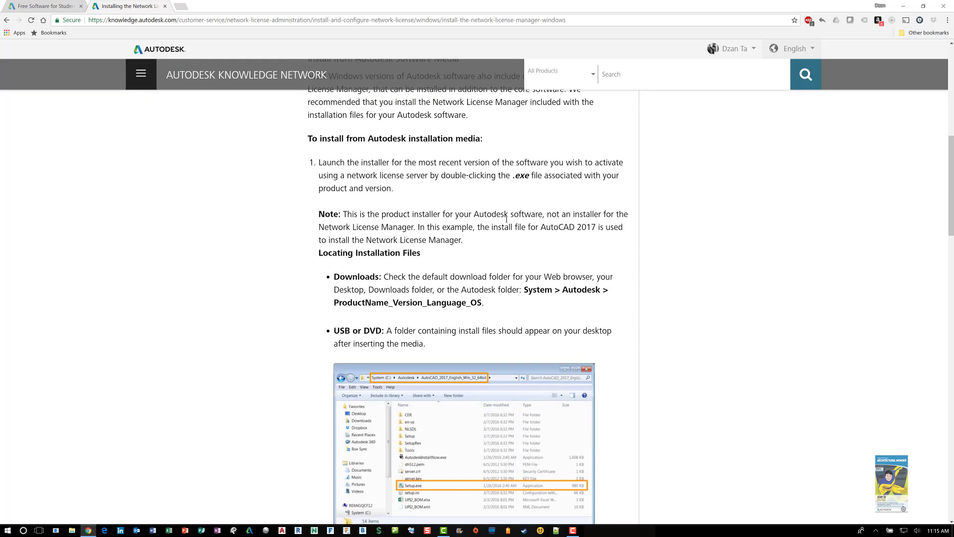
scroll(508, 207, "down", 2)
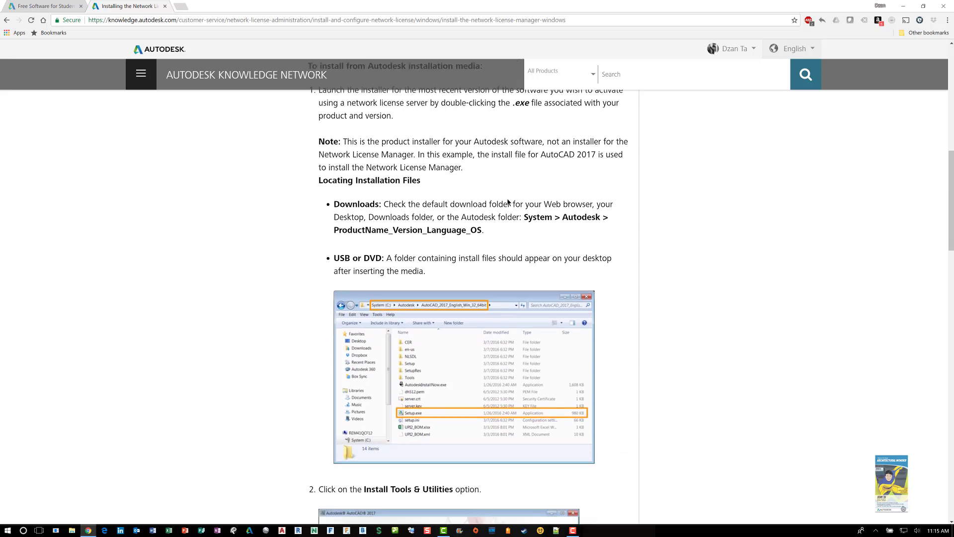
scroll(507, 200, "down", 2)
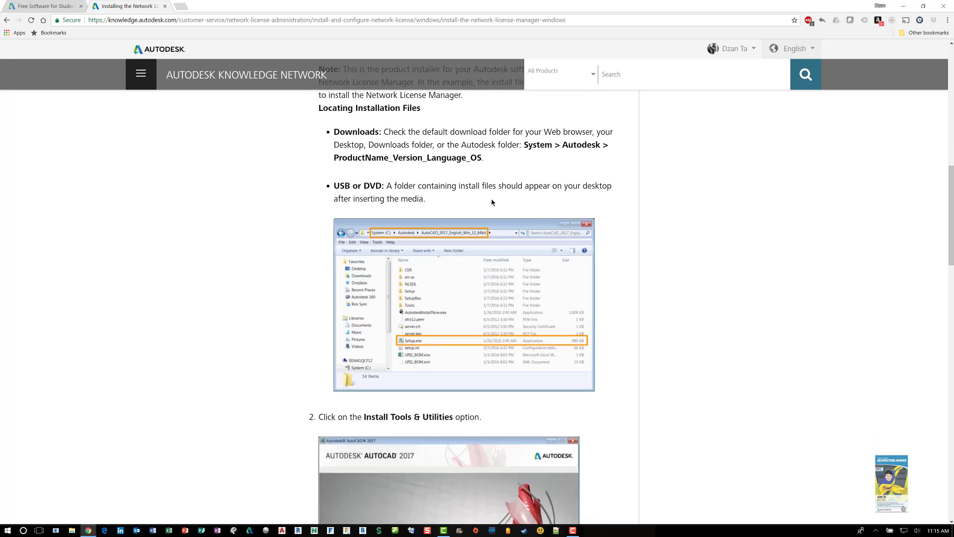
scroll(491, 198, "down", 4)
scroll(490, 200, "down", 2)
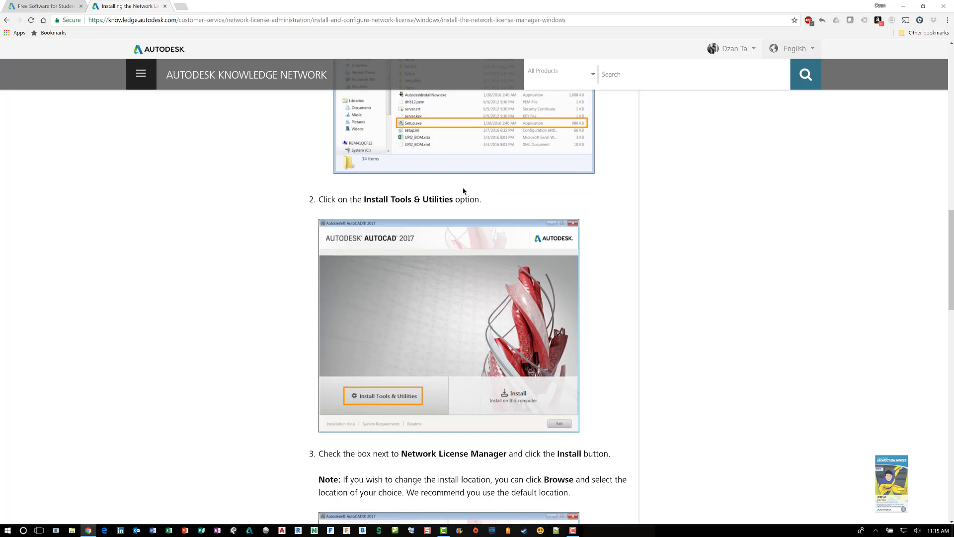
scroll(463, 190, "down", 4)
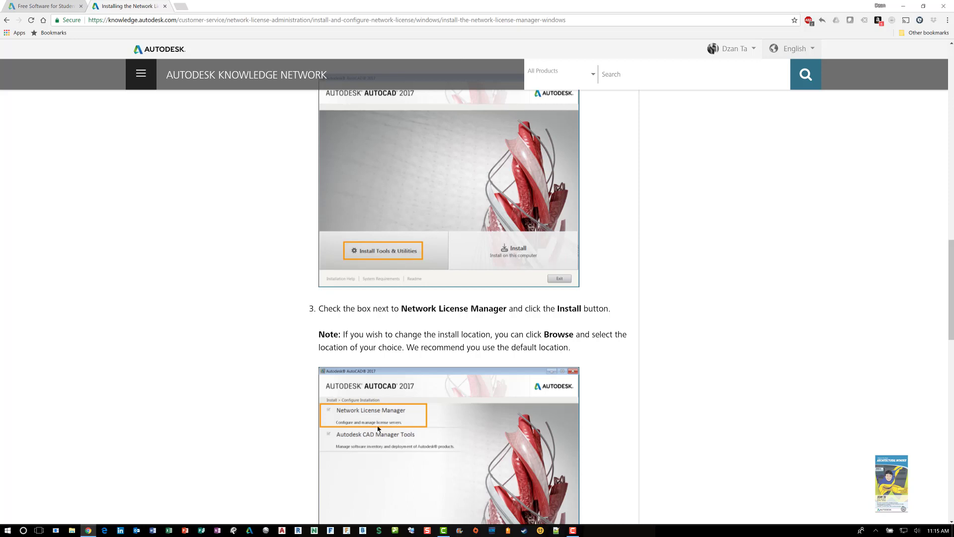
Search 'lmtools latest version' and open the Downloading the Network License Manager article.
left_click(180, 6)
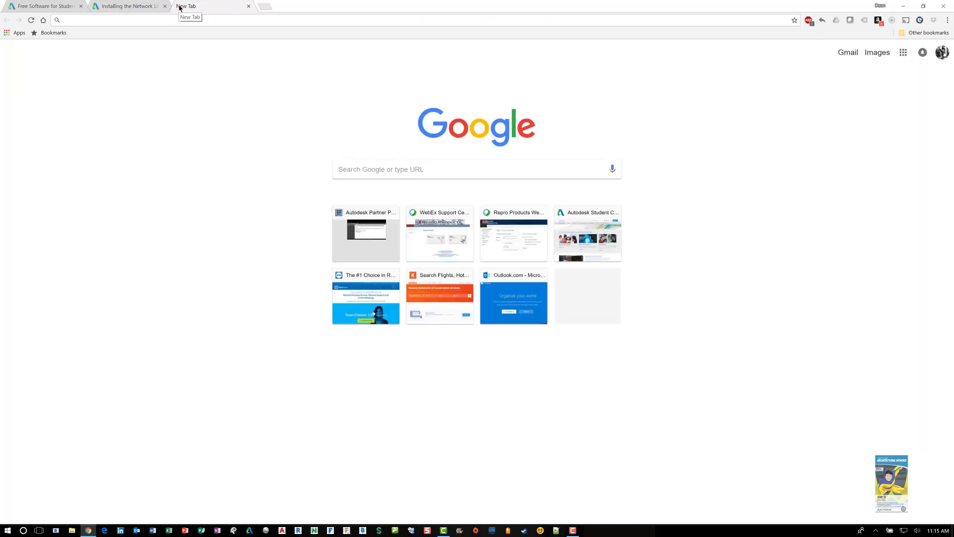
type("lmtools")
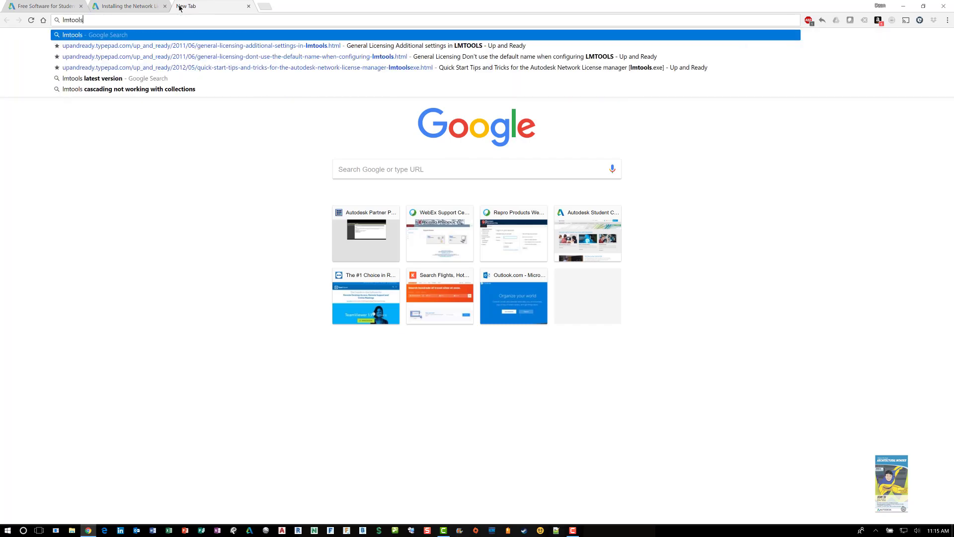
type(" late")
key("Return")
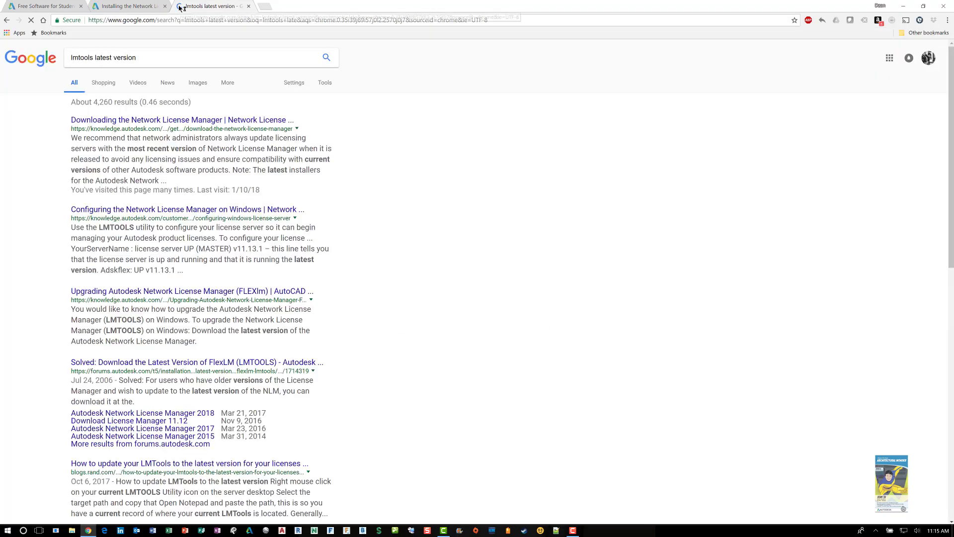
left_click(132, 120)
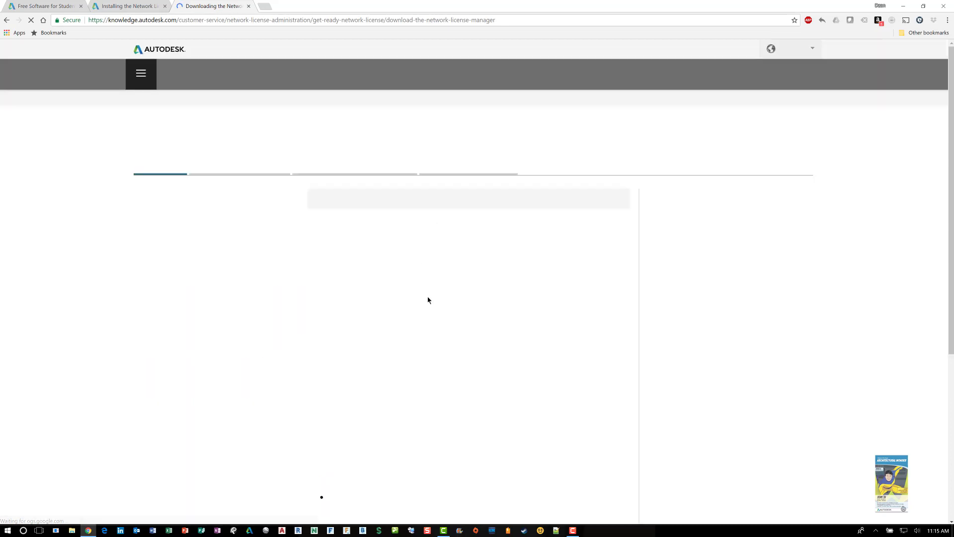
scroll(429, 294, "down", 5)
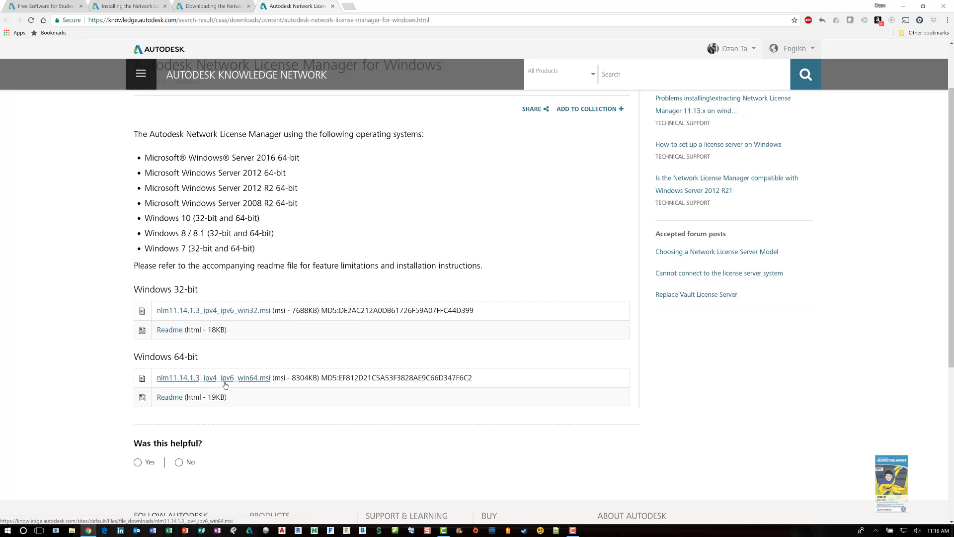
left_click(333, 6)
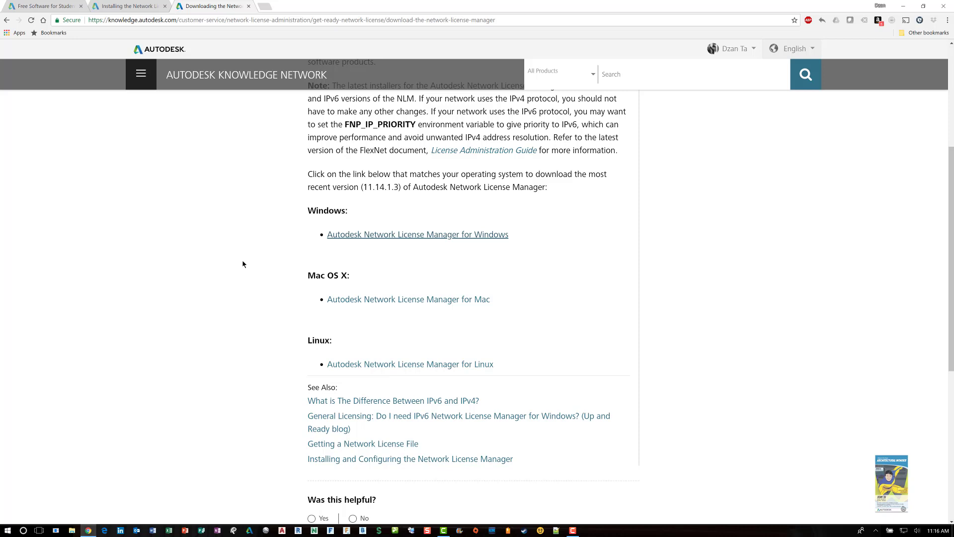
left_click(268, 9)
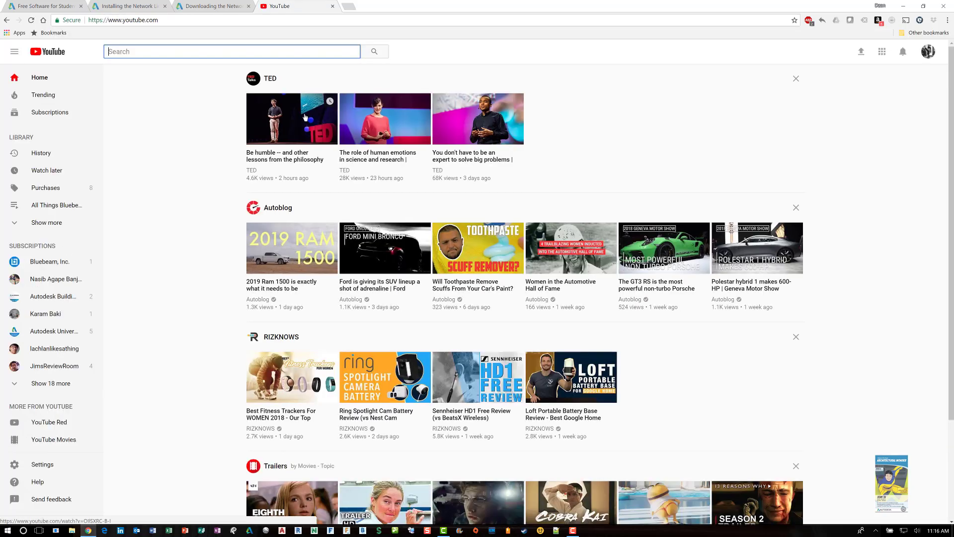
left_click(927, 52)
left_click(867, 105)
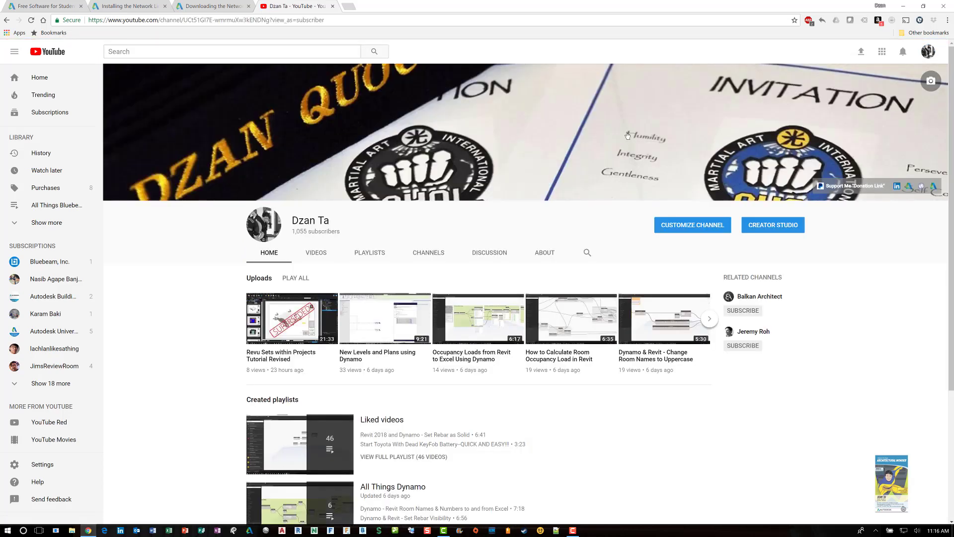
left_click(367, 254)
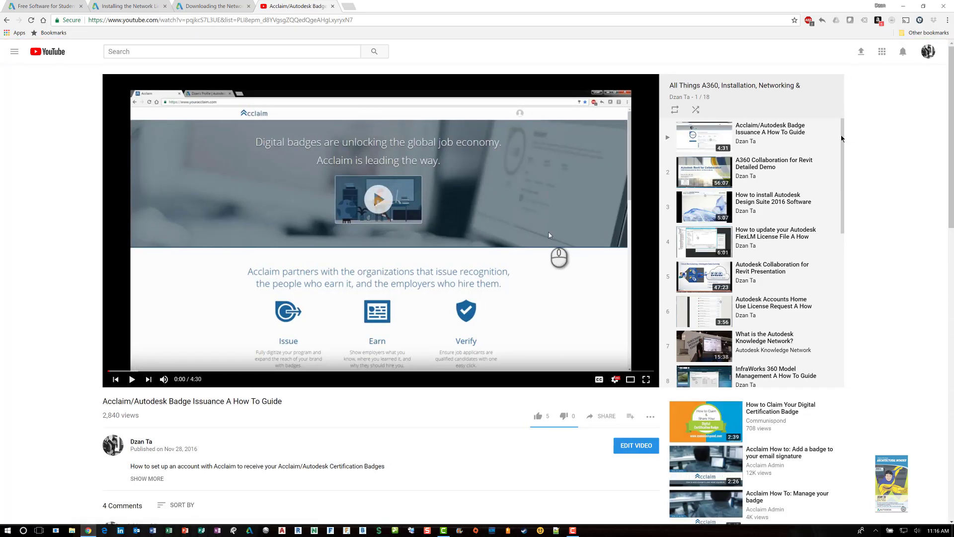
left_click_drag(842, 138, 841, 227)
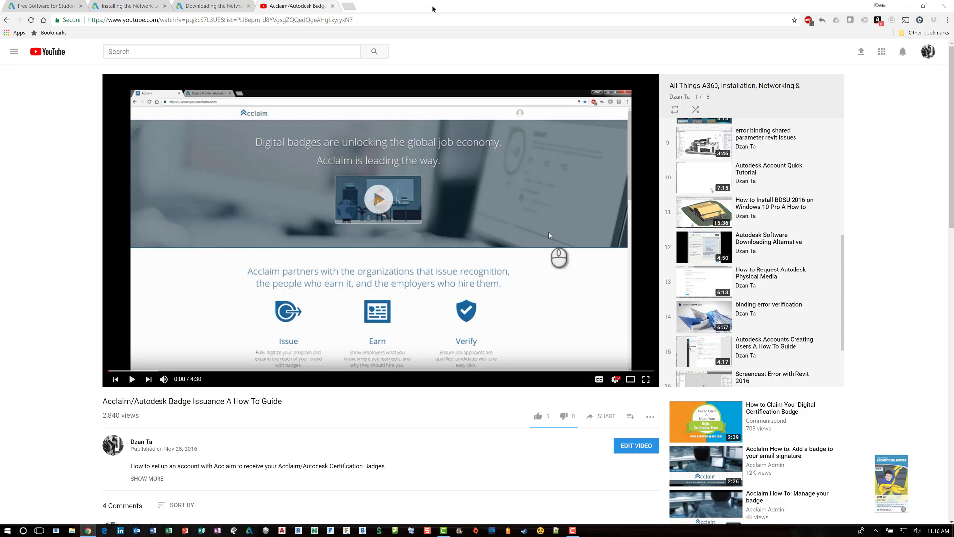
left_click(333, 6)
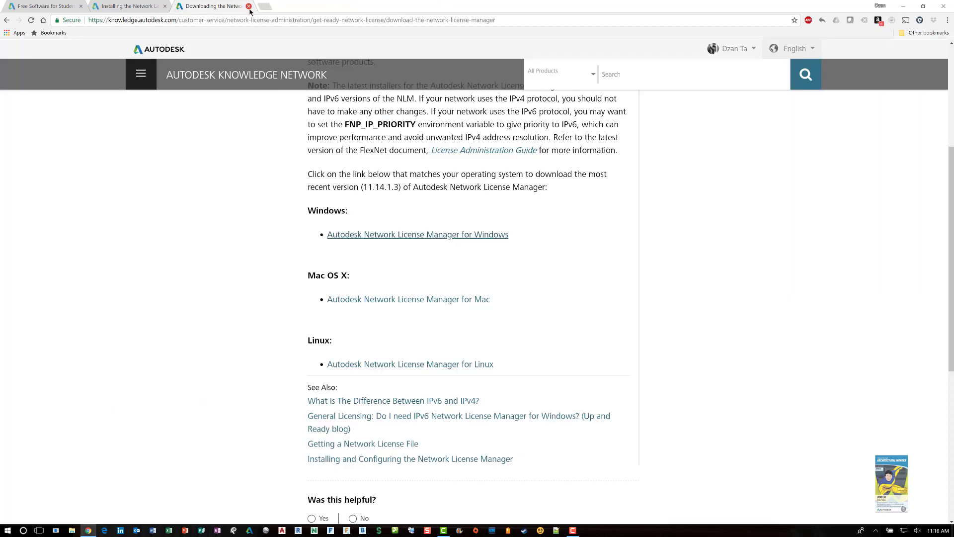
Return to the Revit student download page and keep Revit 2018 as the version.
left_click(48, 7)
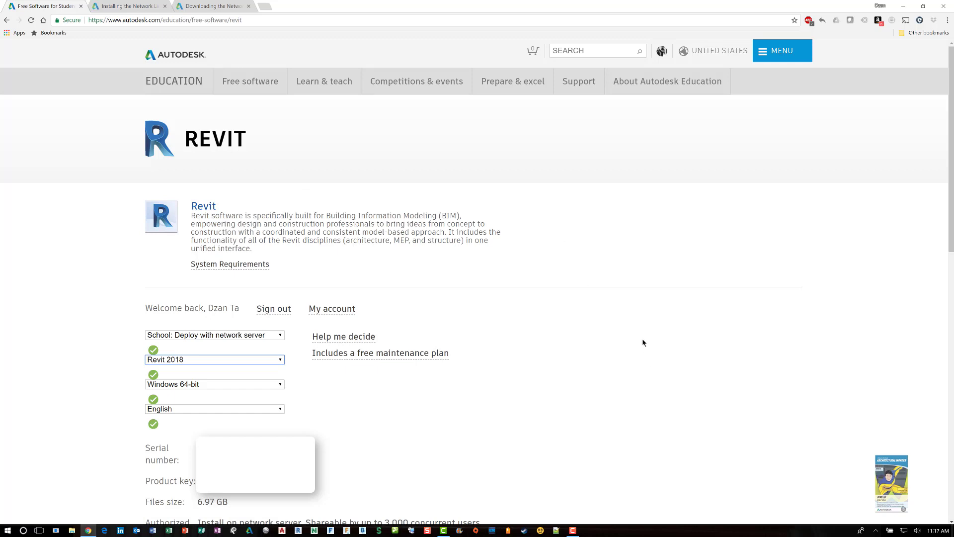
left_click(218, 357)
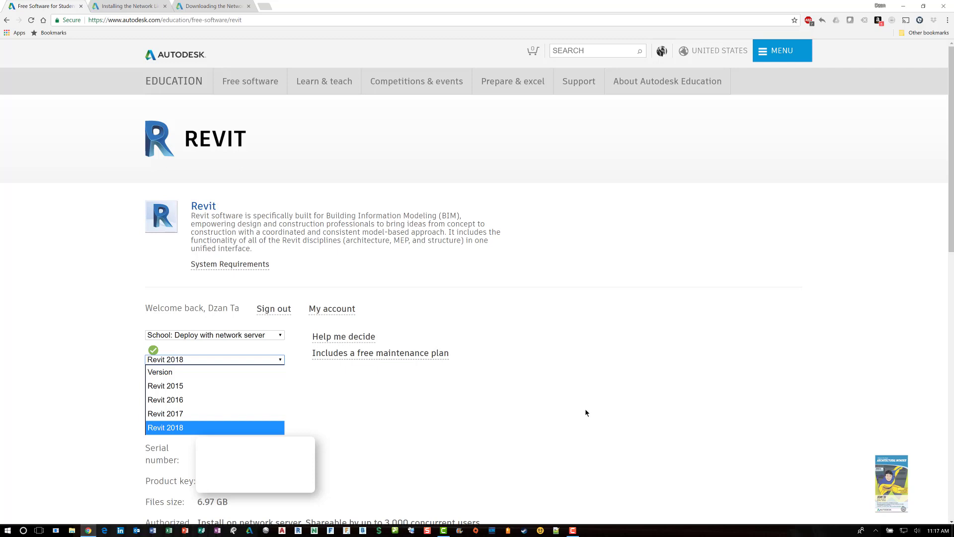
left_click(584, 357)
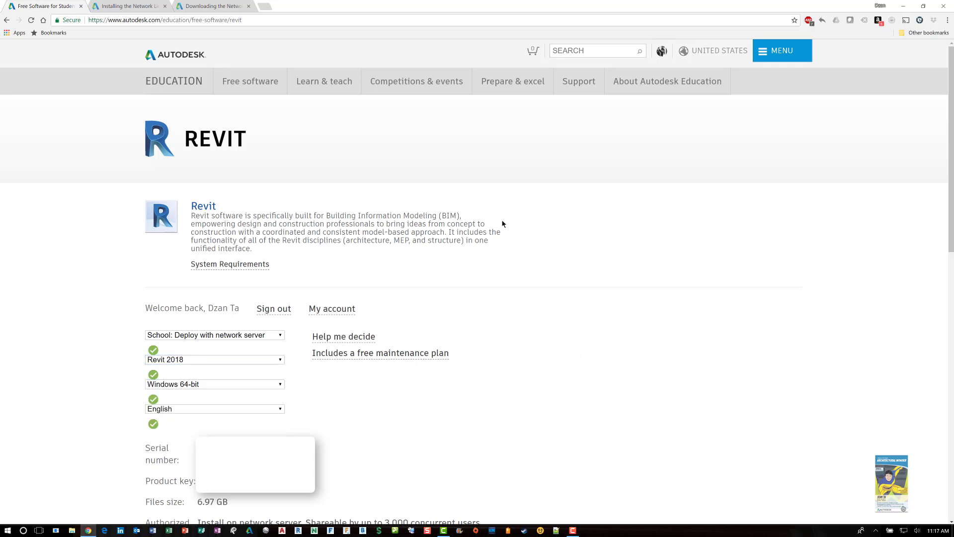
Close the Revit Free Software for Students tab, returning to the Network License Manager install article.
left_click(80, 7)
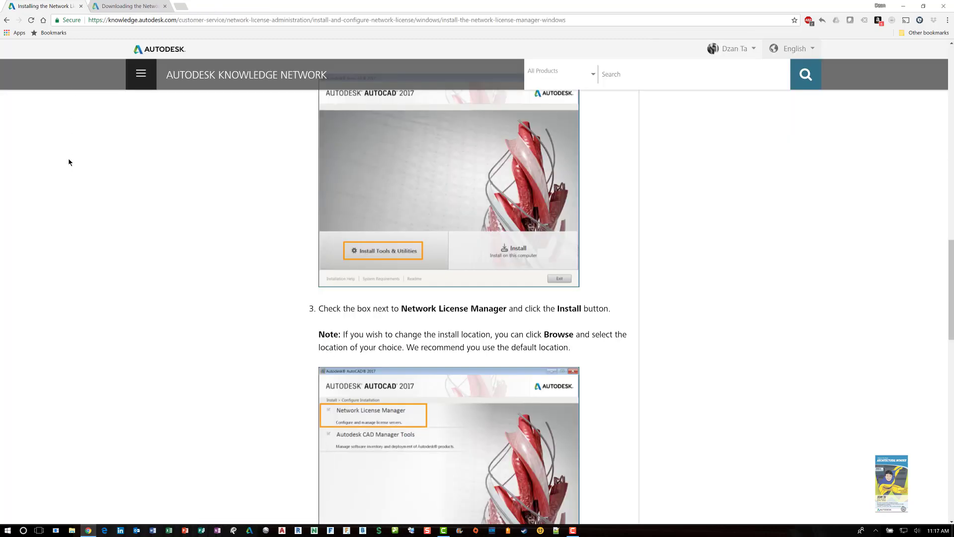